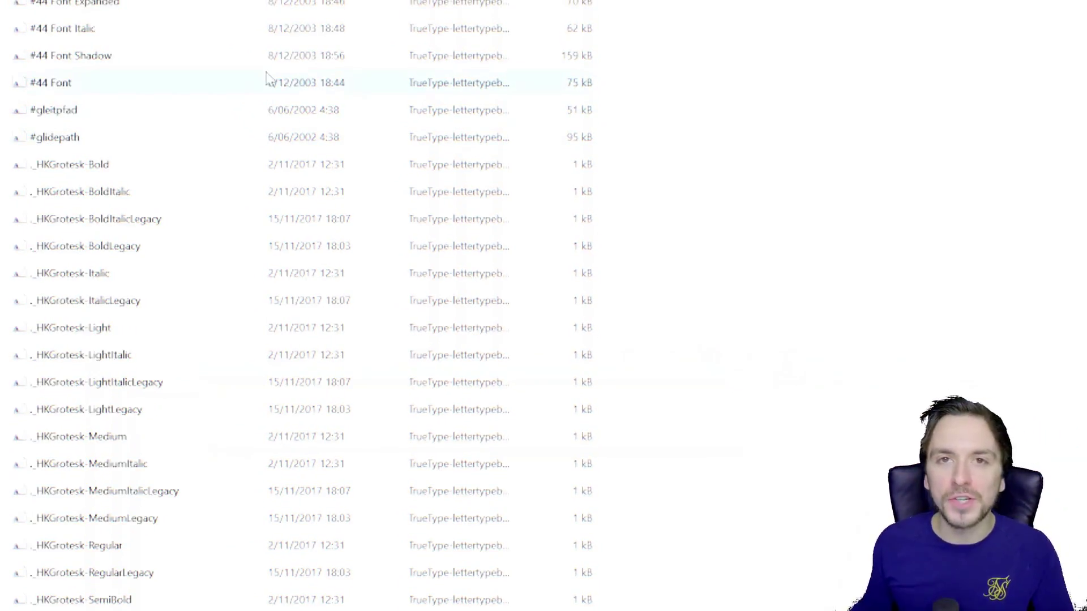
# Look through the folder's font files, from the names starting with # to those starting with Air.
pyautogui.scroll(-20, 994, 208)
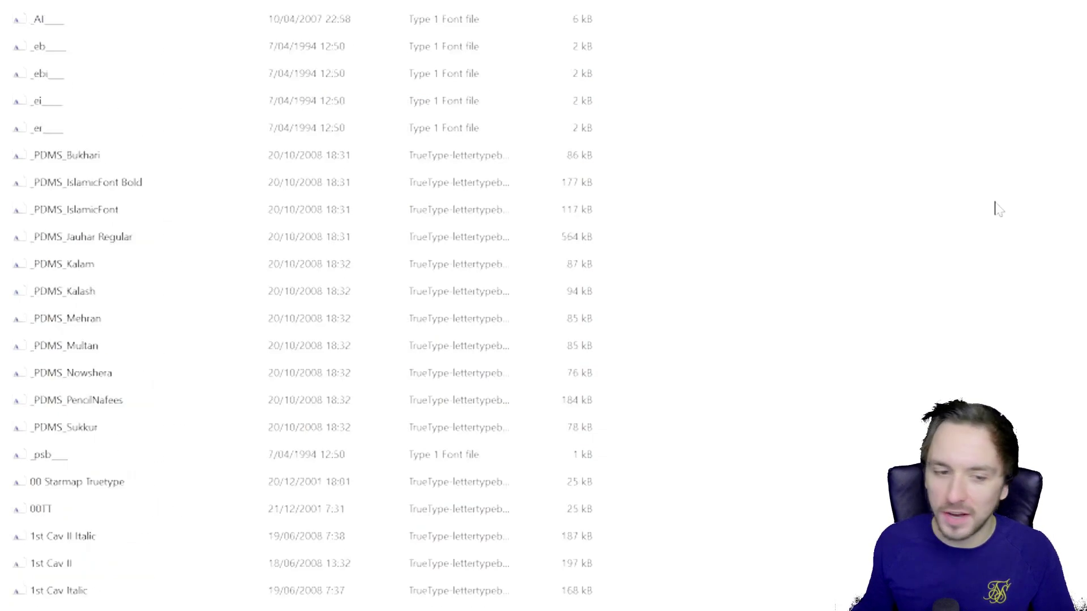
pyautogui.scroll(-20, 856, 240)
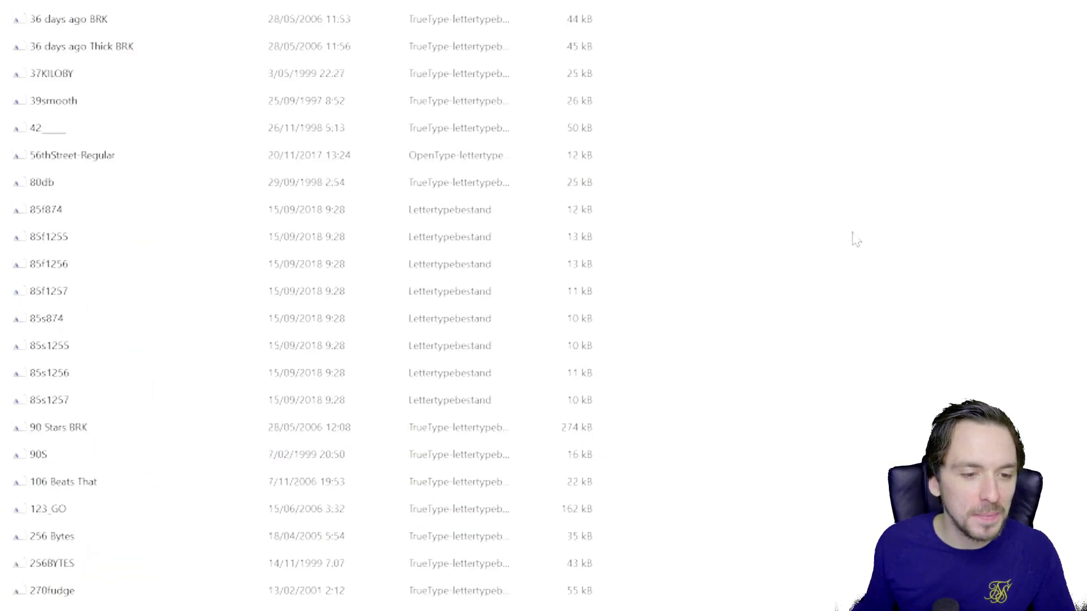
pyautogui.scroll(-20, 854, 238)
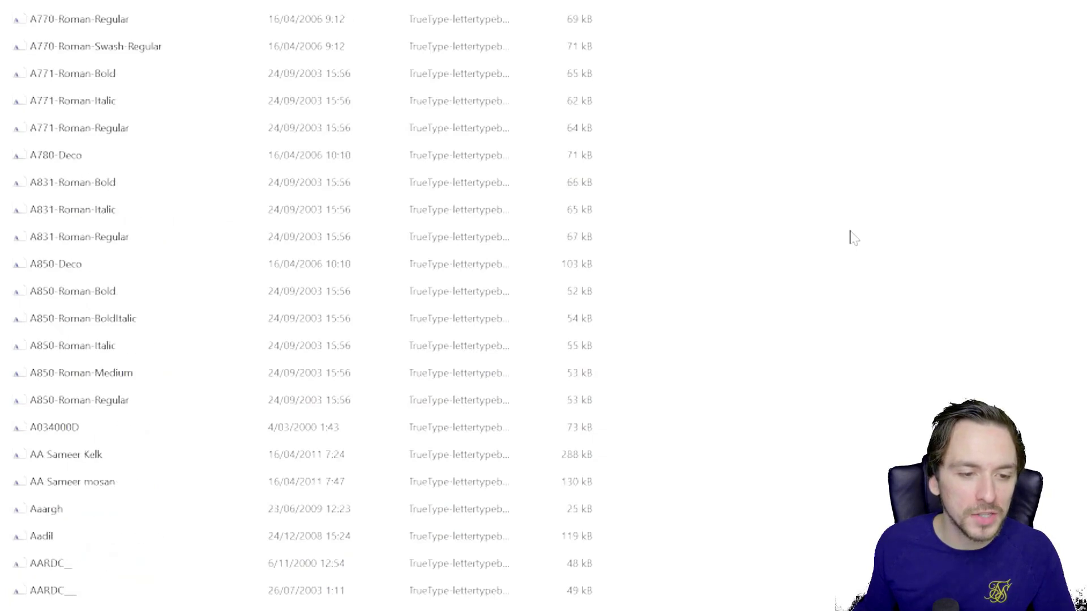
pyautogui.scroll(-20, 854, 239)
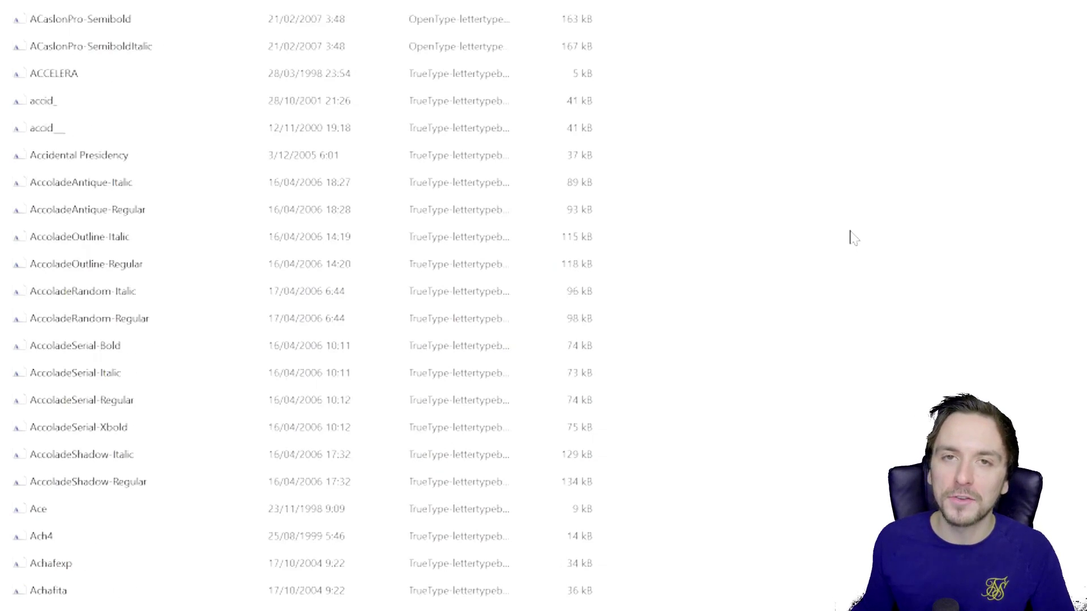
pyautogui.scroll(-15, 852, 238)
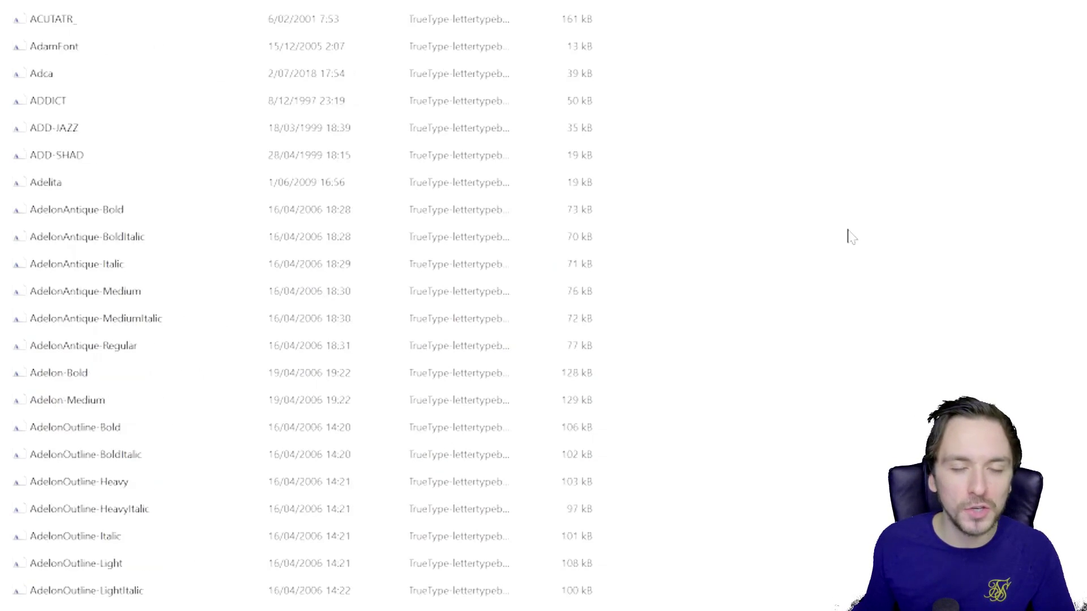
pyautogui.scroll(-7, 852, 238)
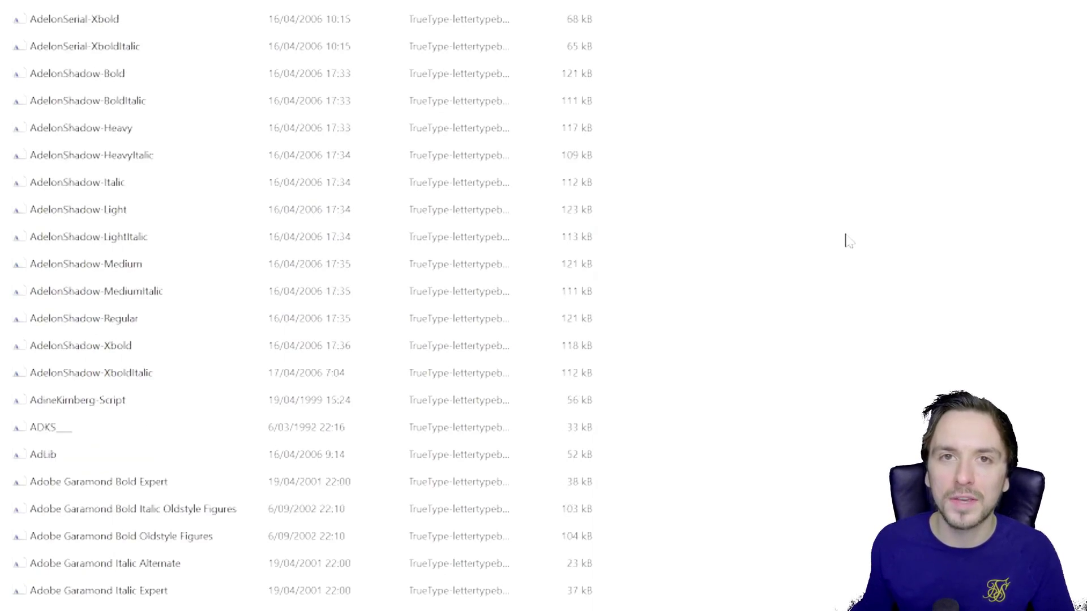
pyautogui.scroll(-20, 849, 240)
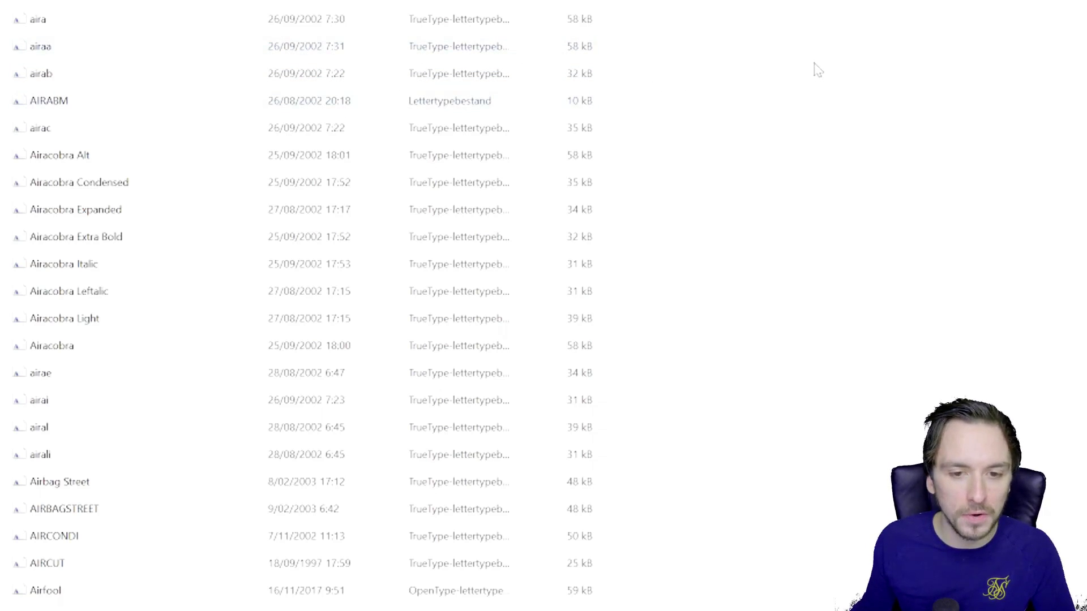
# Select all font files in the folder and open the context options for the selection.
pyautogui.moveTo(738, 2); pyautogui.dragTo(201, 470)
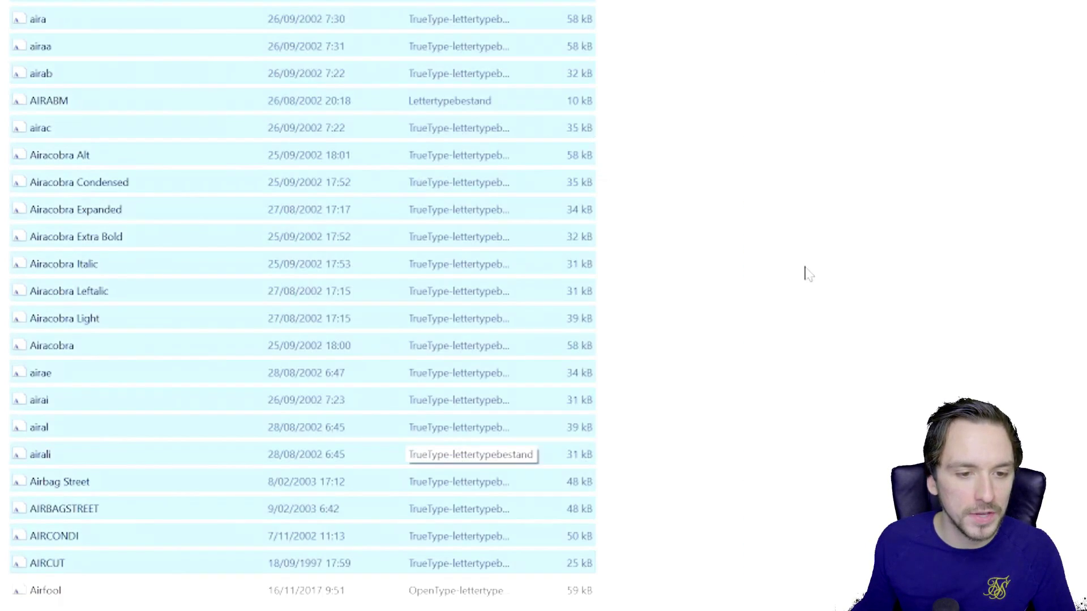
pyautogui.click(915, 136)
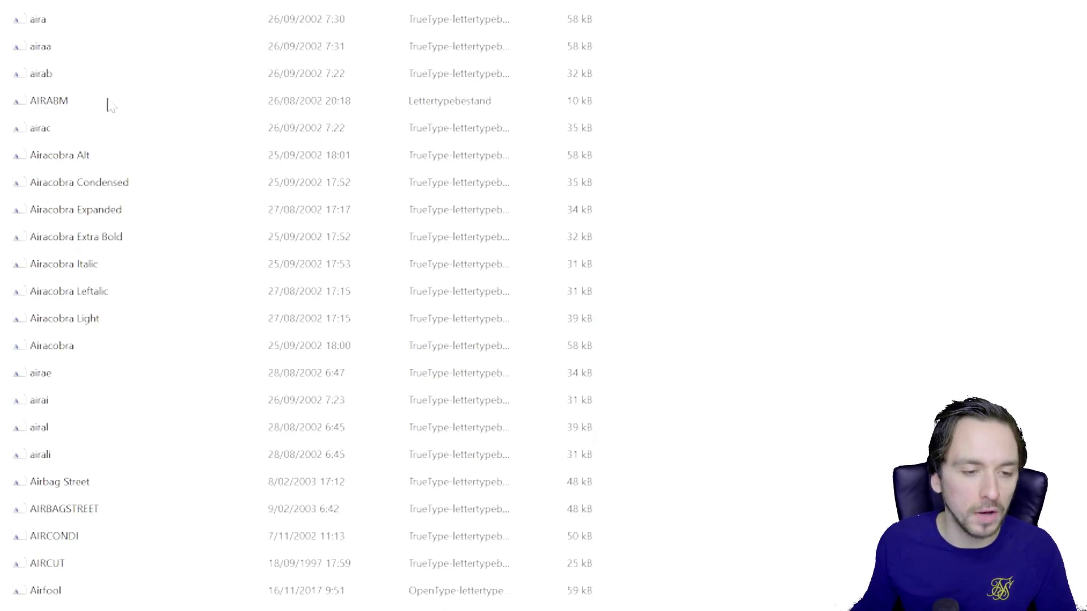
pyautogui.hotkey('ctrl', 'a')
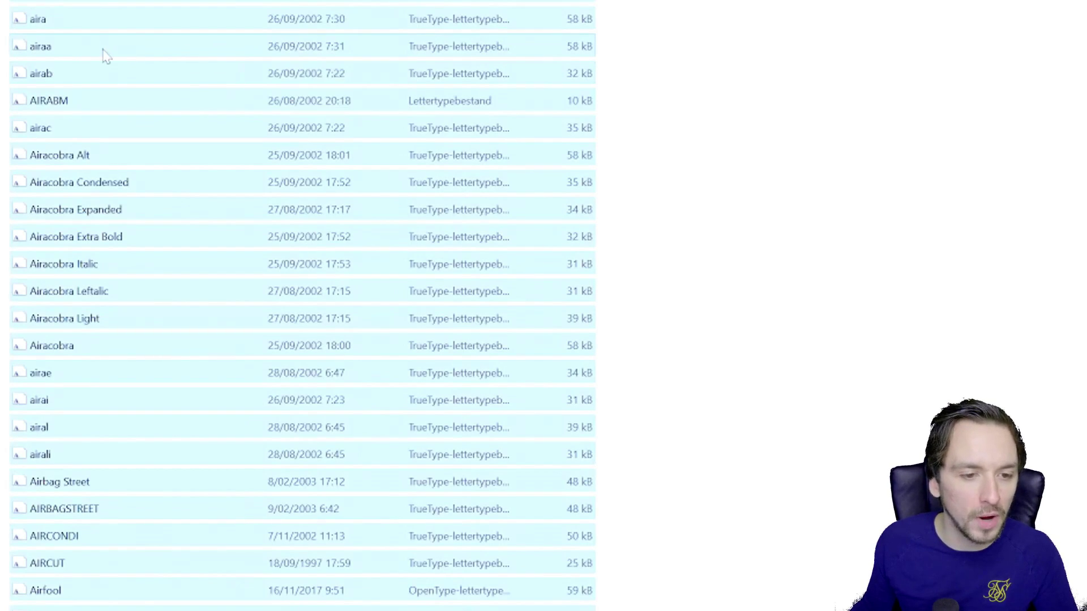
pyautogui.rightClick(105, 54)
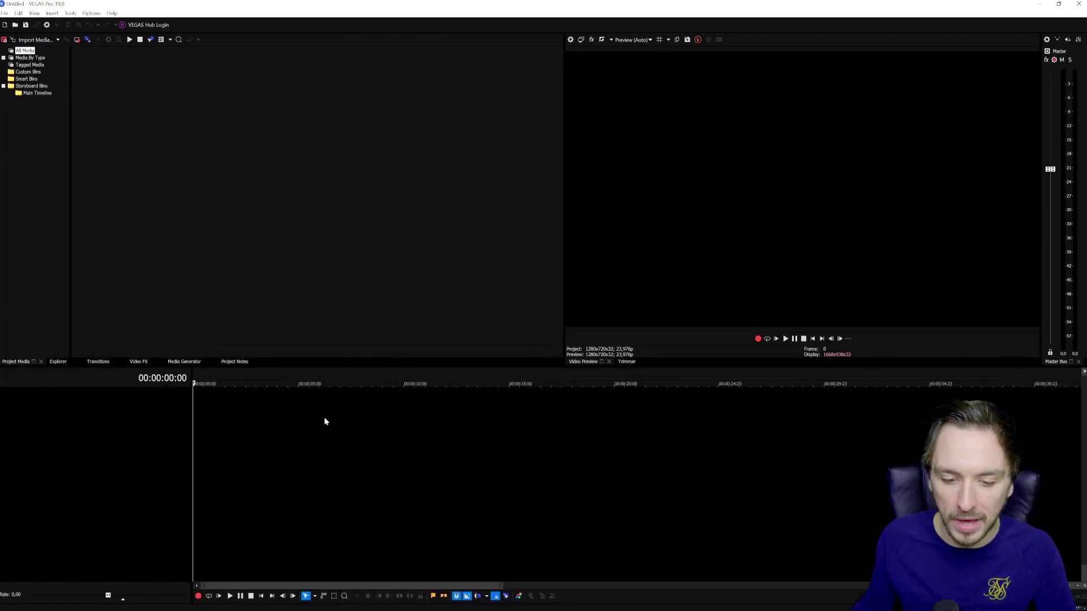
# Switch to VEGAS Pro and add the default Titles & Text preset to the start of the timeline.
pyautogui.click(323, 417)
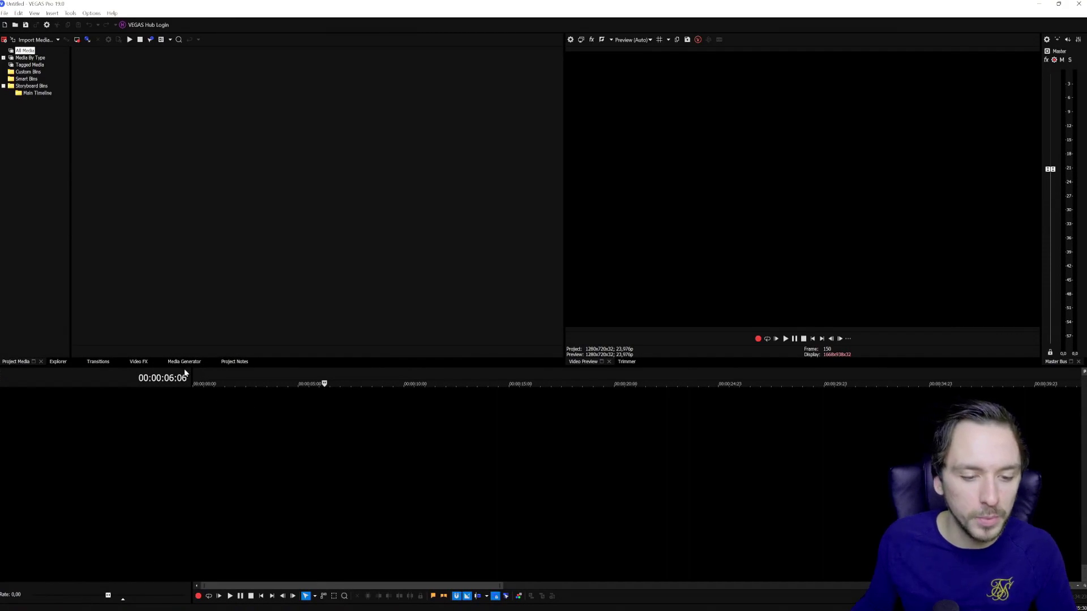
pyautogui.click(183, 362)
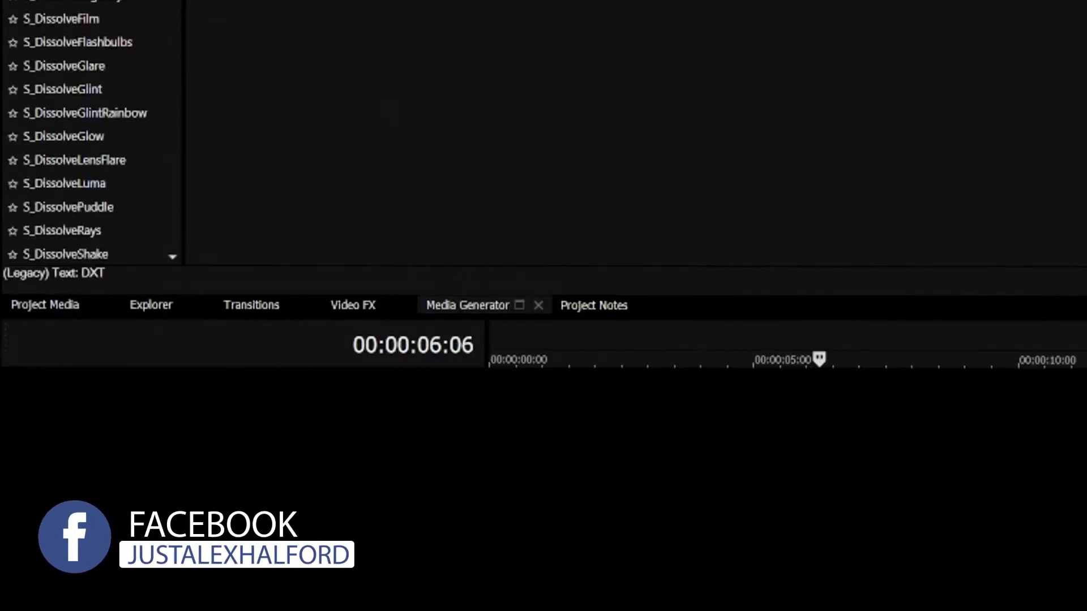
pyautogui.scroll(-15, 129, 17)
pyautogui.click(103, 406)
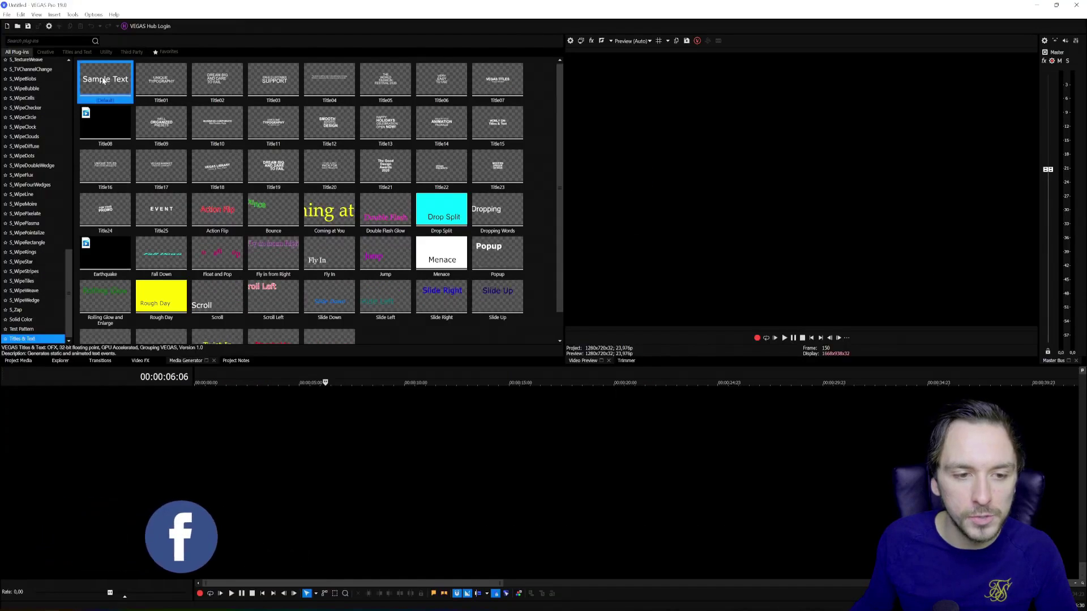
pyautogui.moveTo(103, 80); pyautogui.dragTo(245, 409)
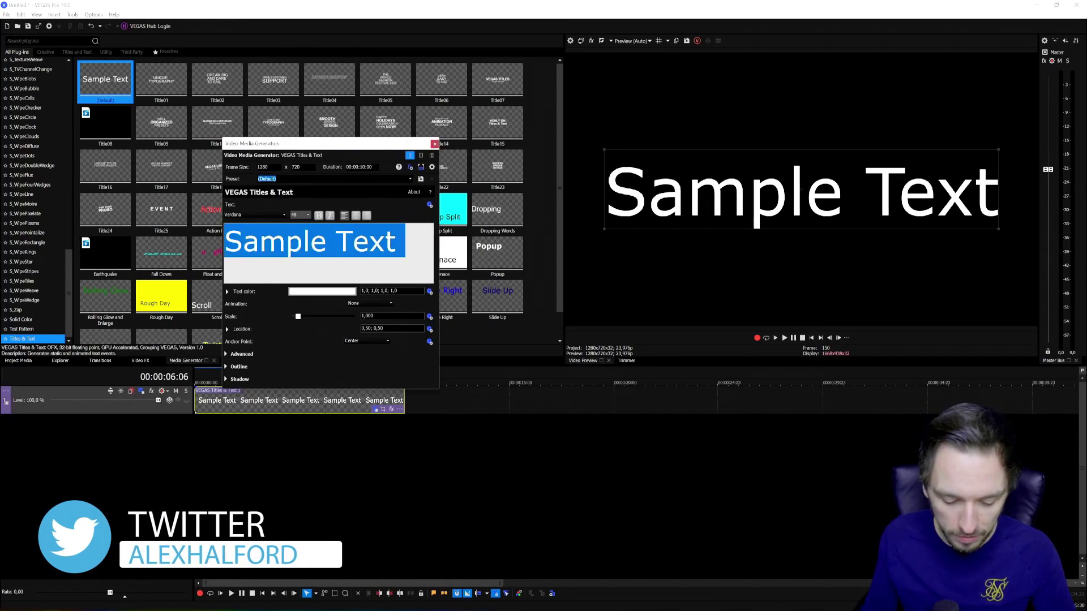
# Replace the sample text with the channel name and set the whole title in the Tw Cen MT font.
pyautogui.write('JustAlexHalford')
pyautogui.hotkey('ctrl', 'a')
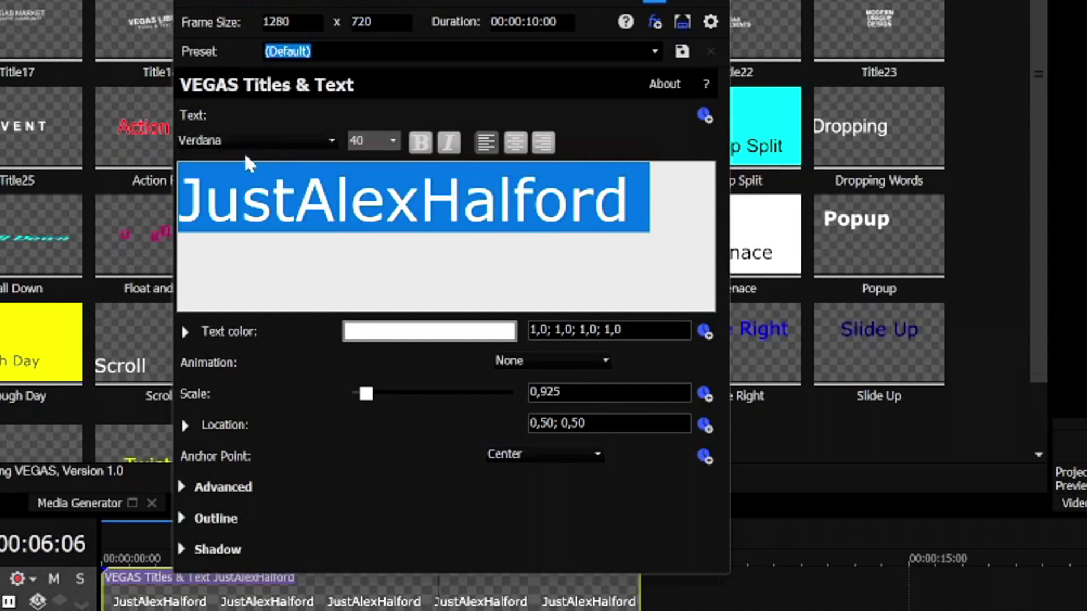
pyautogui.click(244, 136)
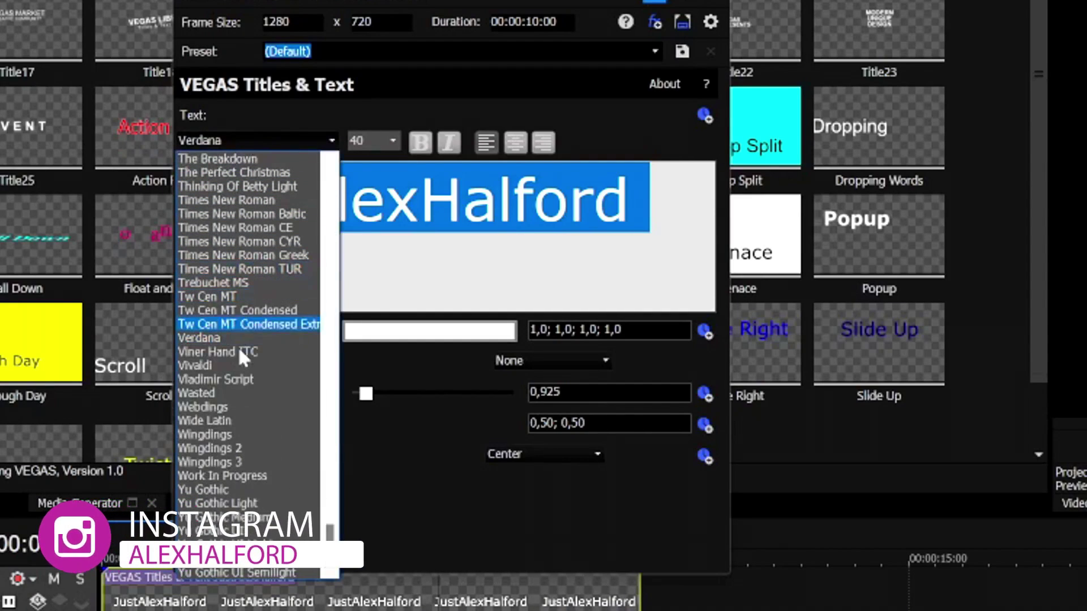
pyautogui.click(226, 269)
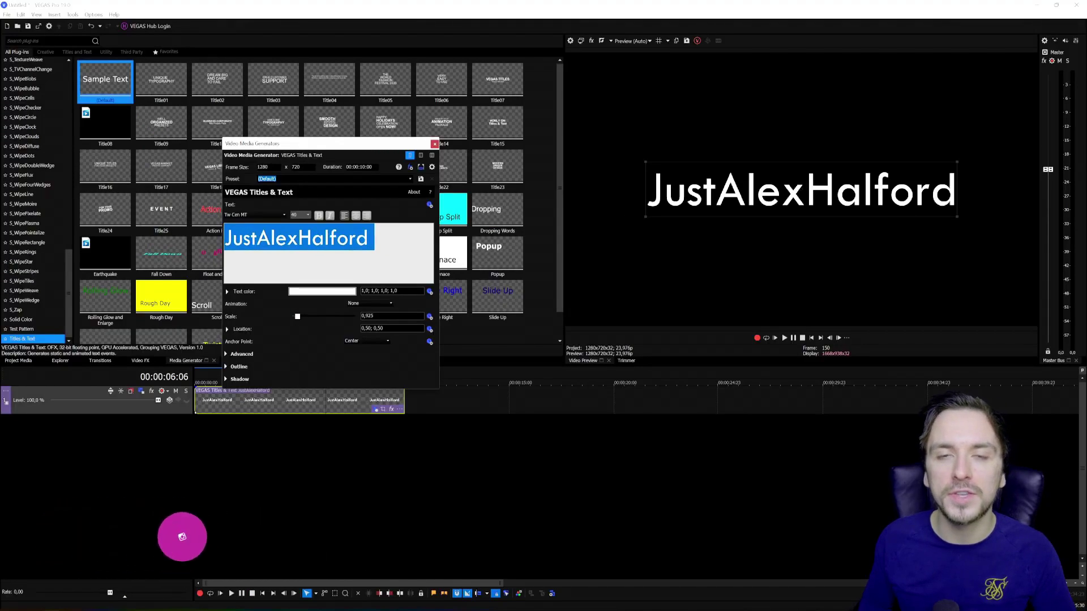
# Try the title in successive fonts further down the list, as far as Yu Gothic UI Semibold.
pyautogui.press('Down')
pyautogui.press('Down')
pyautogui.press('Down')
pyautogui.press('Down')
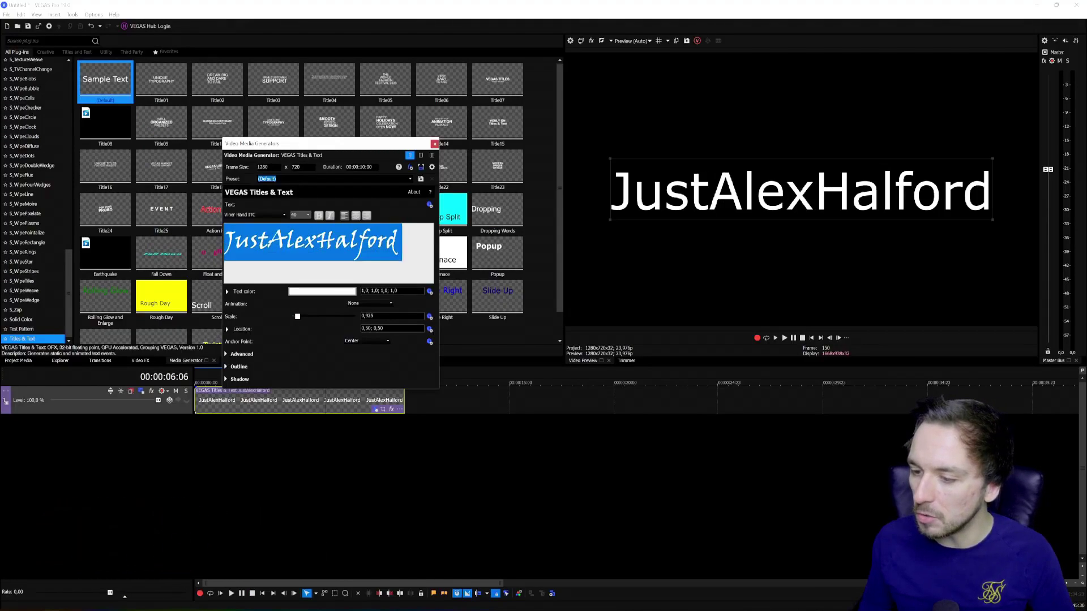
pyautogui.press('Down')
pyautogui.press('Down')
pyautogui.press('Down')
pyautogui.press('Down')
pyautogui.press('Down')
pyautogui.press('Down')
pyautogui.press('Down')
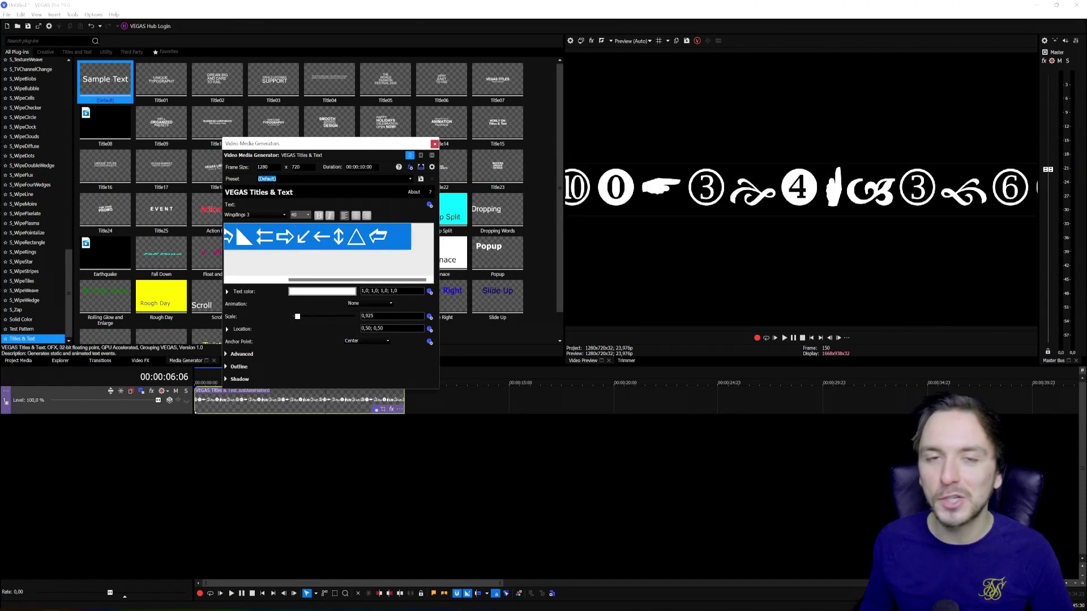
pyautogui.press('Down')
pyautogui.press('Down')
pyautogui.press('Down')
pyautogui.press('Down')
pyautogui.press('Down')
pyautogui.press('Down')
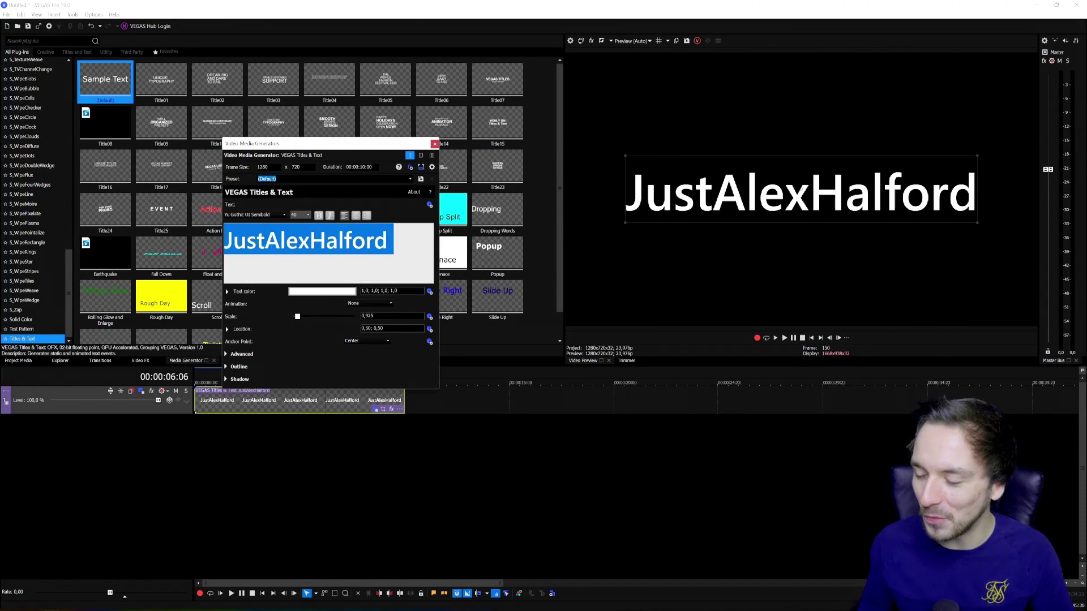
# Try the title in successive fonts back up the list, from Yu Gothic UI Semibold to Sitka Small.
pyautogui.press('Up')
pyautogui.press('Up')
pyautogui.press('Up')
pyautogui.press('Up')
pyautogui.press('Up')
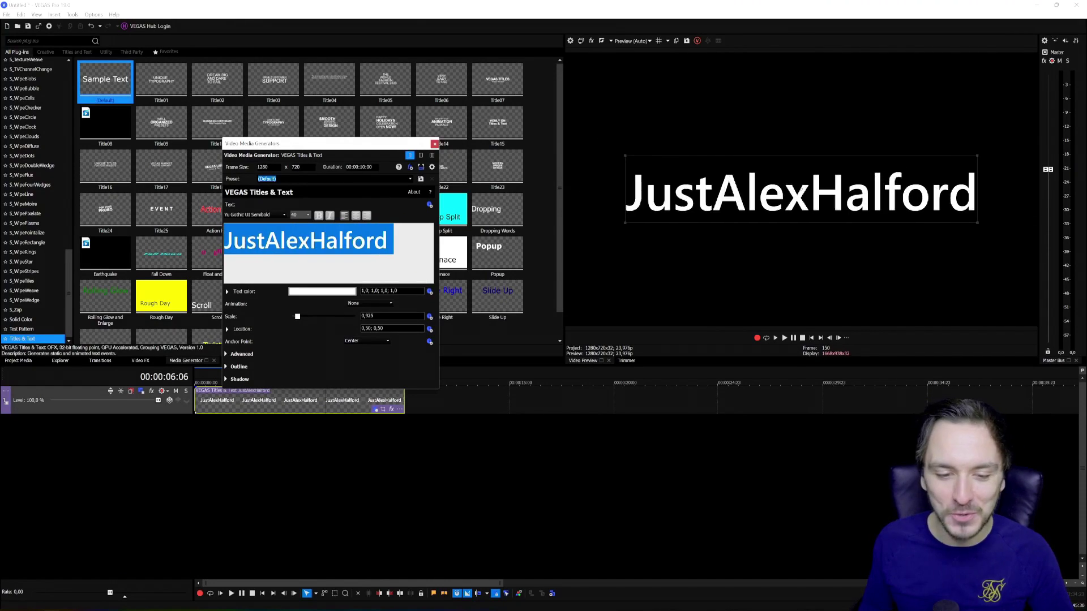
pyautogui.press('Up')
pyautogui.press('Up')
pyautogui.press('Up')
pyautogui.press('Up')
pyautogui.press('Up')
pyautogui.press('Up')
pyautogui.press('Up')
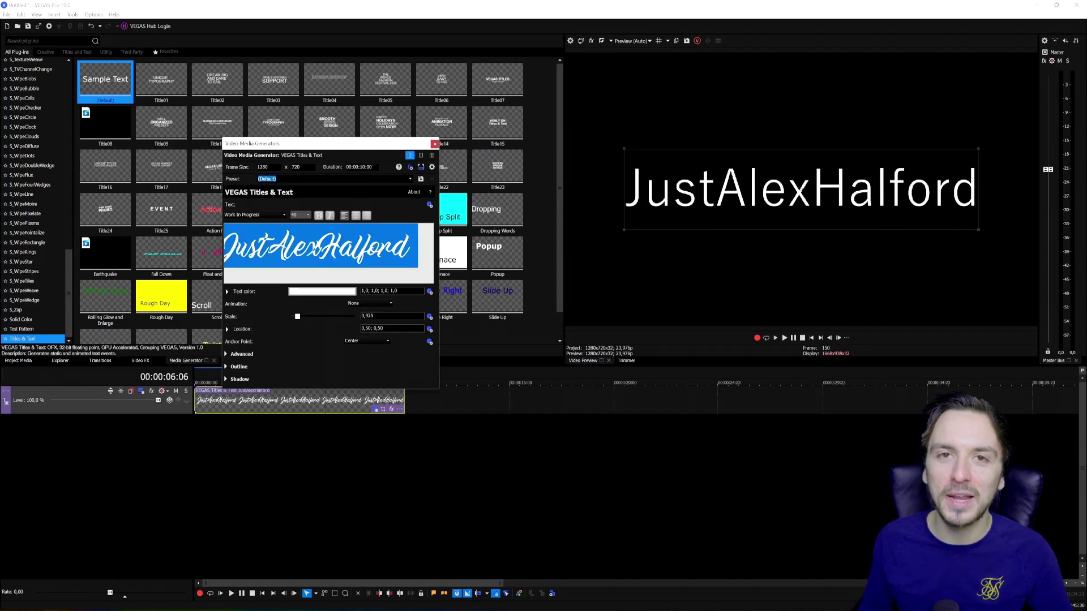
pyautogui.press('Up')
pyautogui.press('Up')
pyautogui.press('Up')
pyautogui.press('Up')
pyautogui.press('Up')
pyautogui.press('Up')
pyautogui.press('Up')
pyautogui.press('Up')
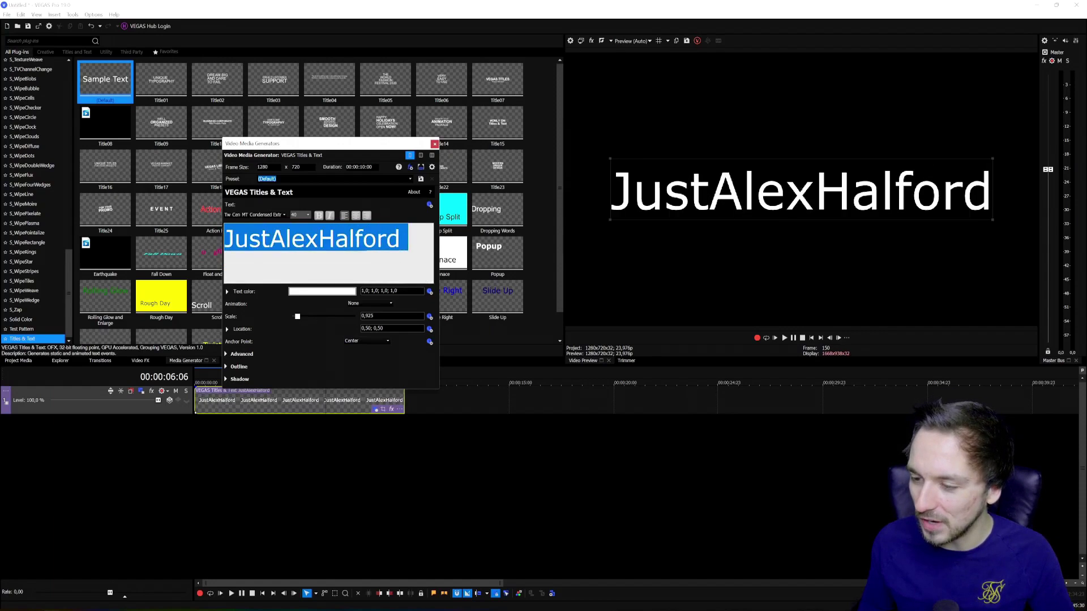
pyautogui.press('Up')
pyautogui.press('Up')
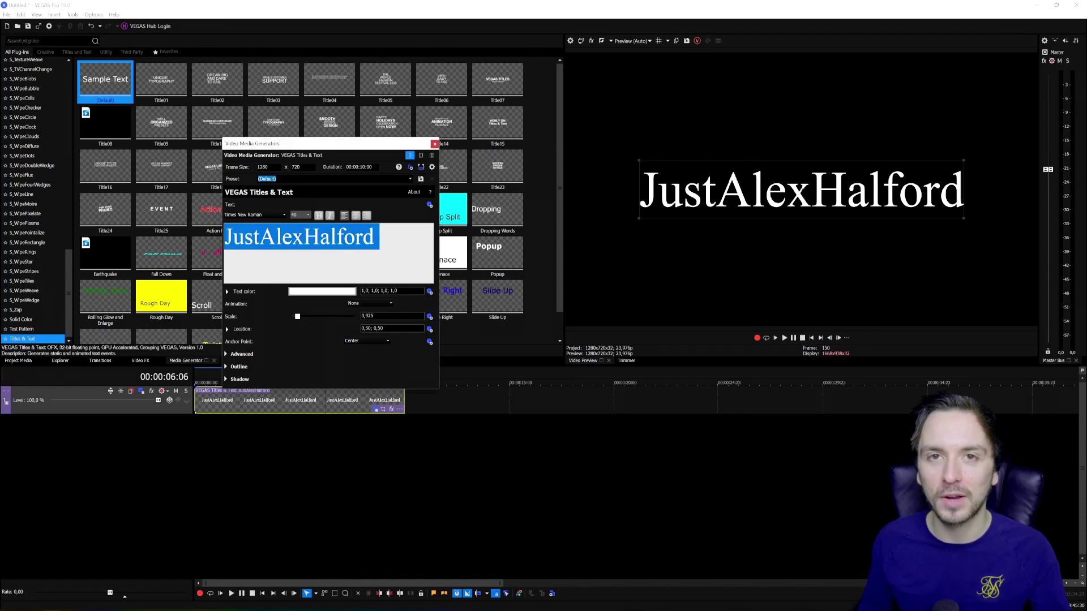
pyautogui.press('Up')
pyautogui.press('Up')
pyautogui.press('Up')
pyautogui.press('Up')
pyautogui.press('Up')
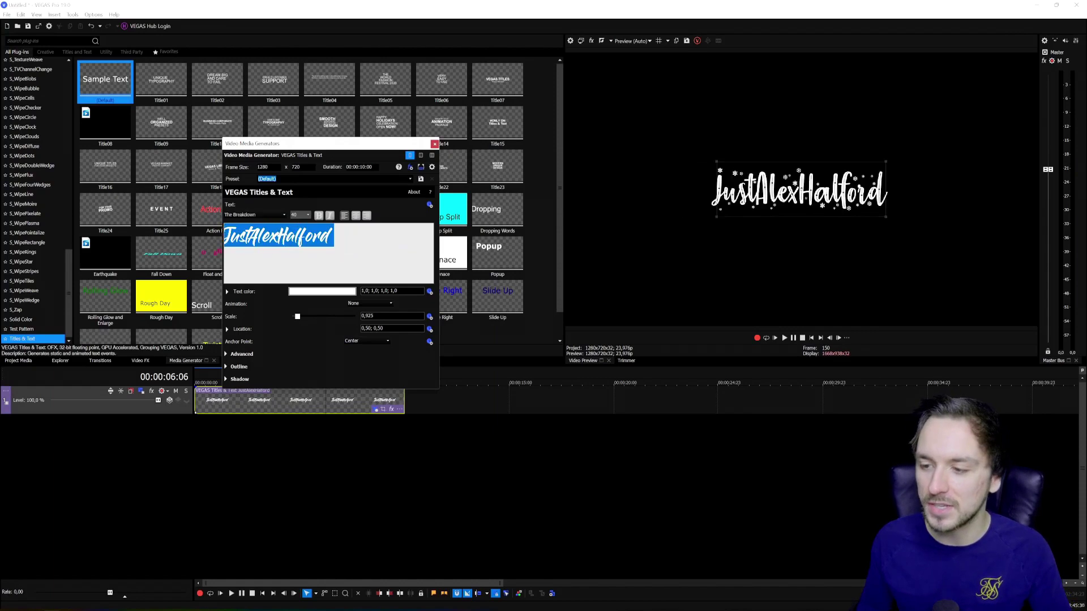
pyautogui.press('Up')
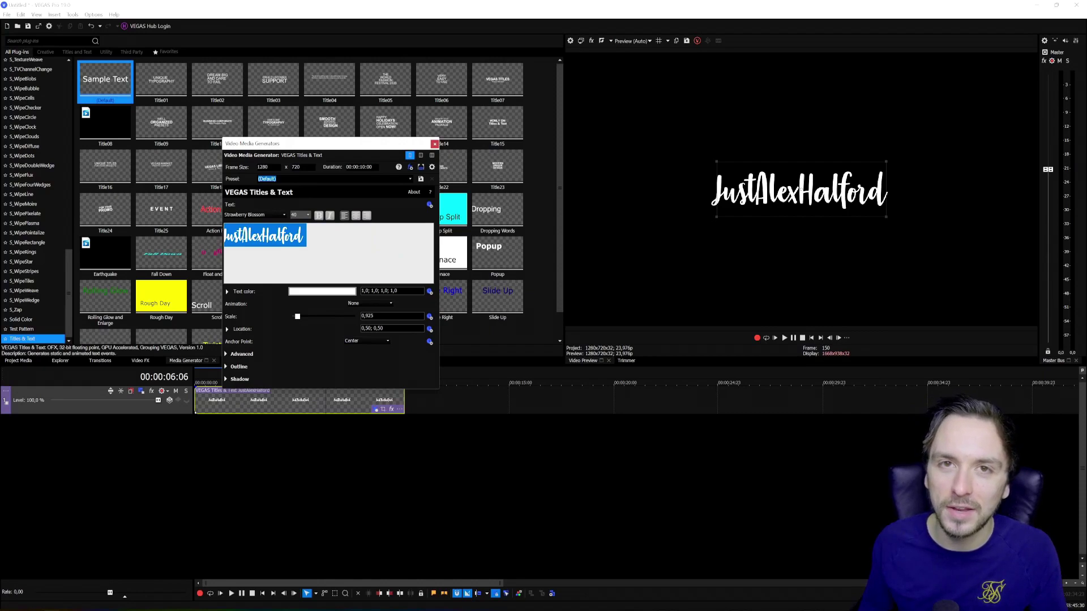
pyautogui.press('Up')
pyautogui.press('Up')
pyautogui.press('Up')
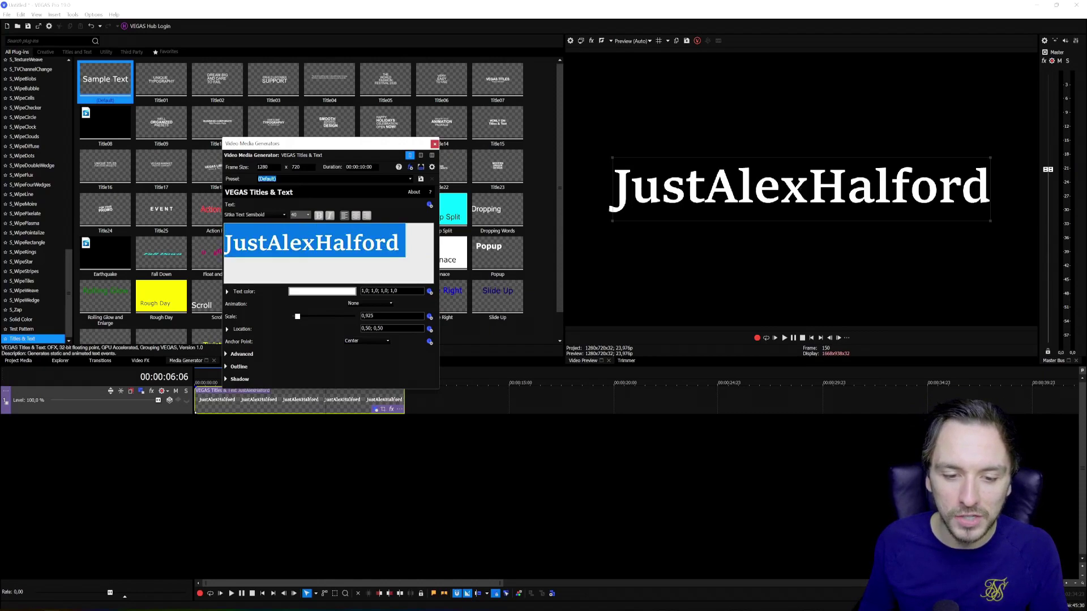
pyautogui.press('Up')
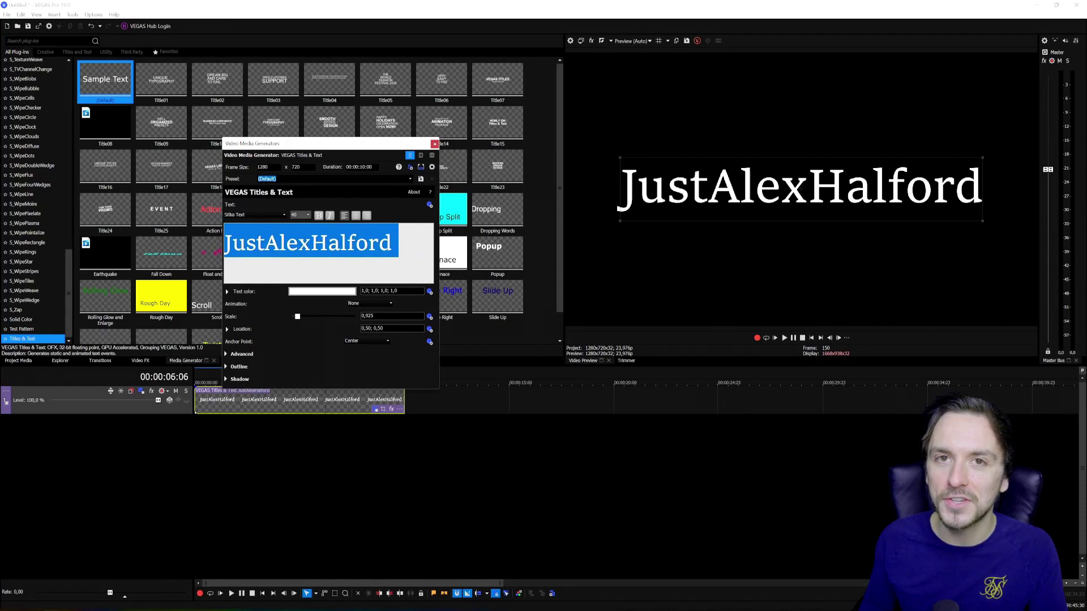
pyautogui.press('Up')
pyautogui.press('Up')
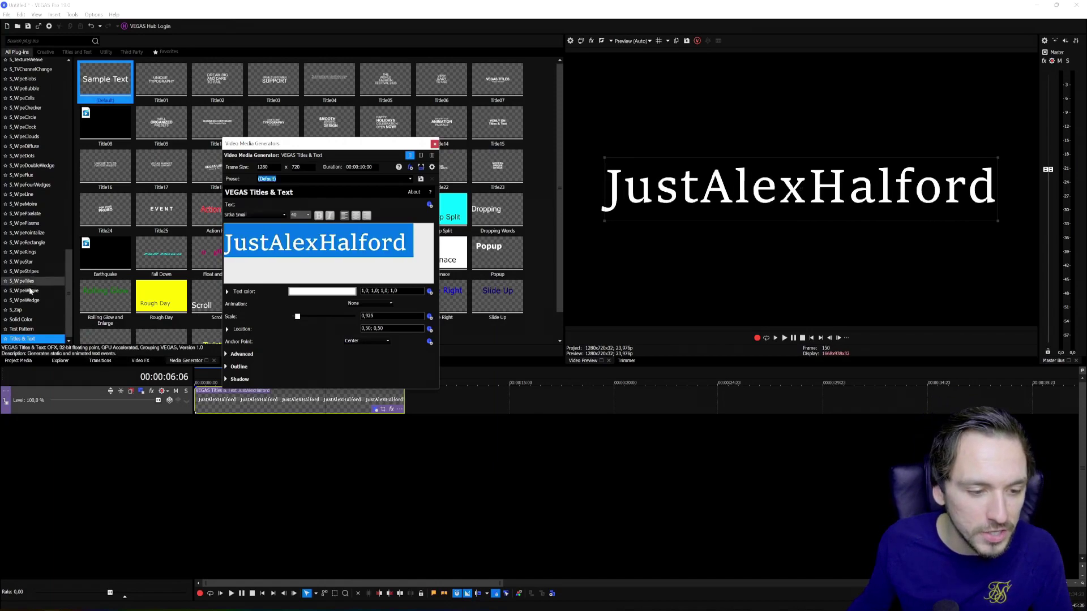
# Add a red Solid Color background on a track beneath the title.
pyautogui.click(26, 319)
pyautogui.doubleClick(210, 82)
# Browse further up the font list and set the title text to Rockwell.
pyautogui.scroll(8, 265, 218)
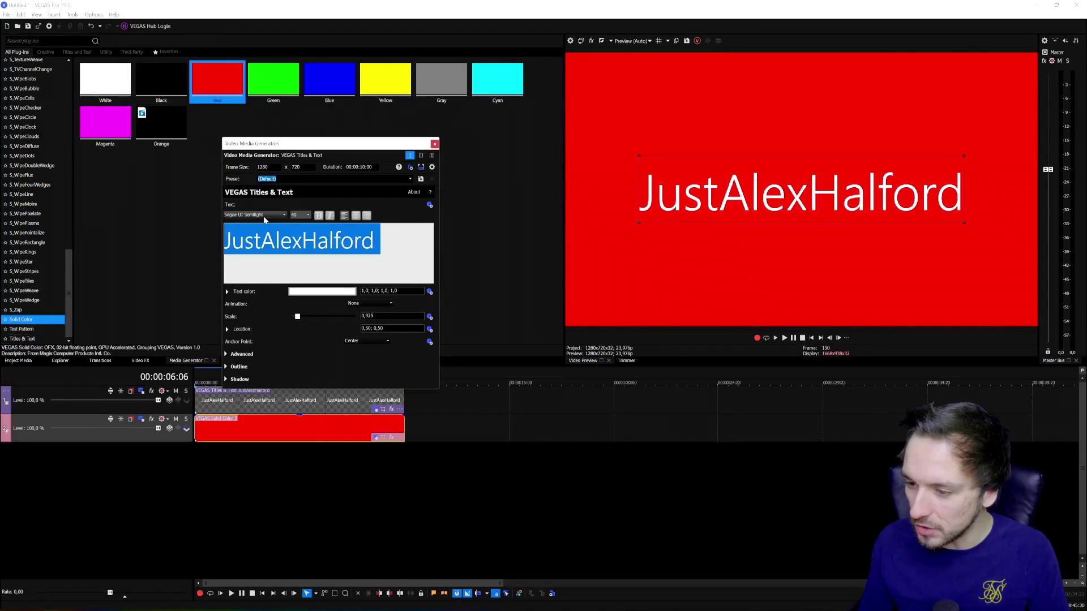
pyautogui.scroll(5, 264, 217)
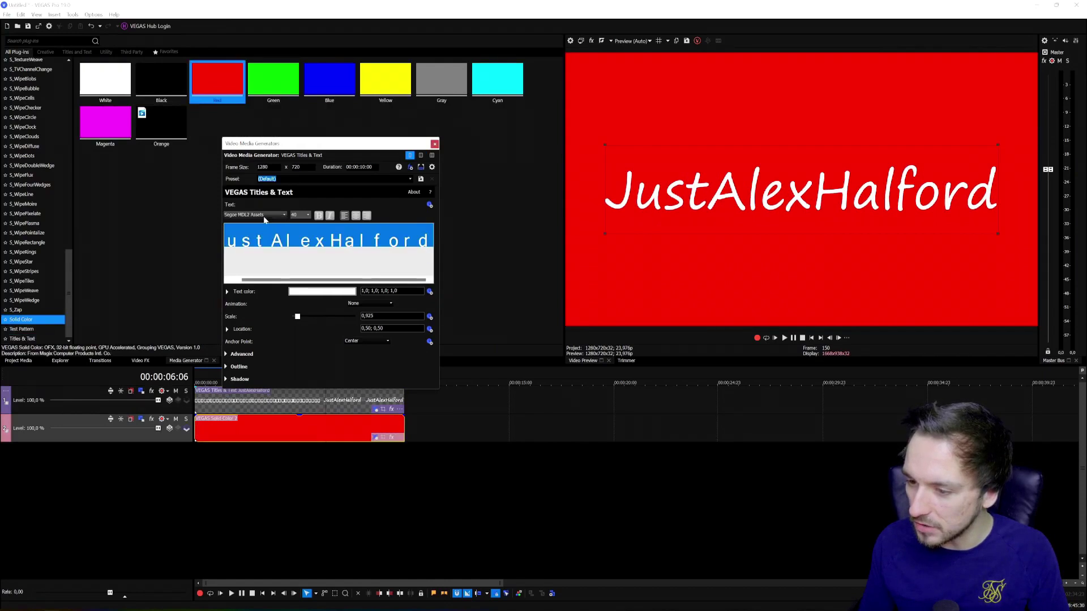
pyautogui.scroll(6, 265, 218)
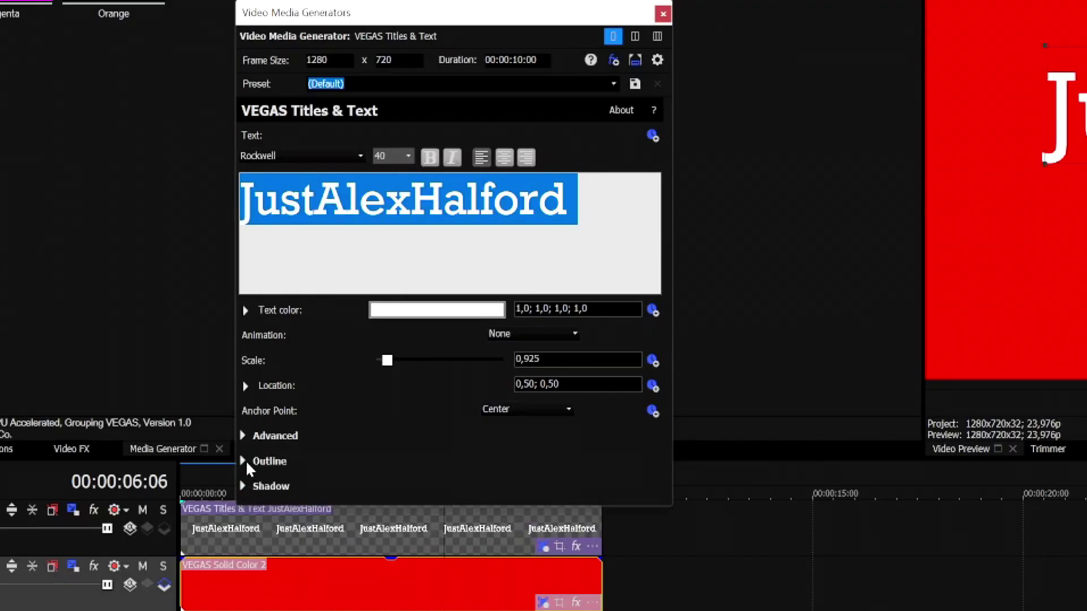
# Give the title a black outline with a width of about 5.893.
pyautogui.click(245, 460)
pyautogui.moveTo(376, 486); pyautogui.dragTo(447, 488)
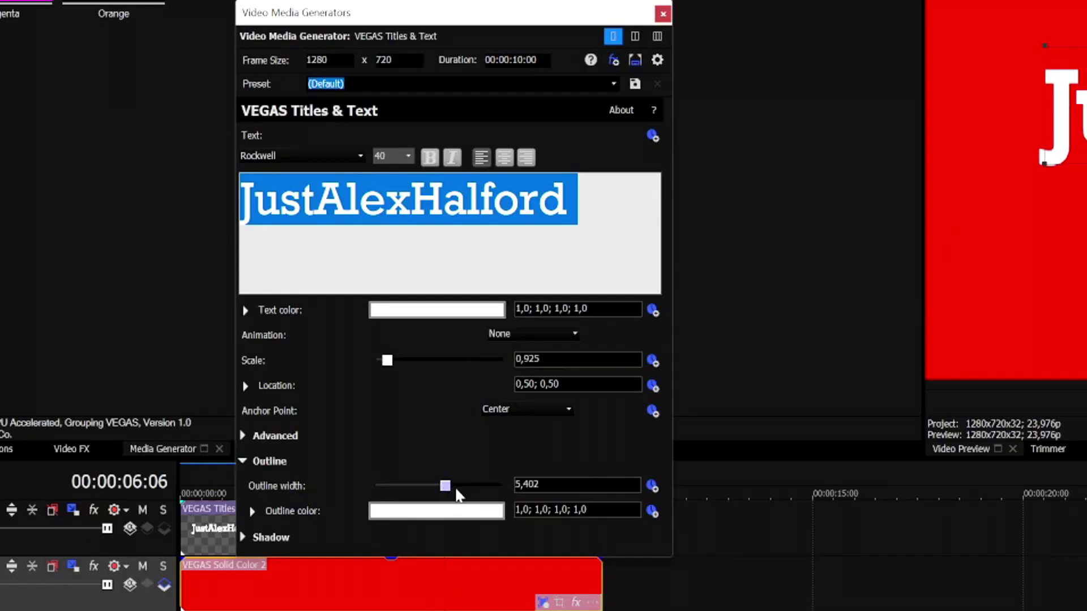
pyautogui.moveTo(444, 486); pyautogui.dragTo(376, 485)
pyautogui.click(436, 511)
pyautogui.click(403, 577)
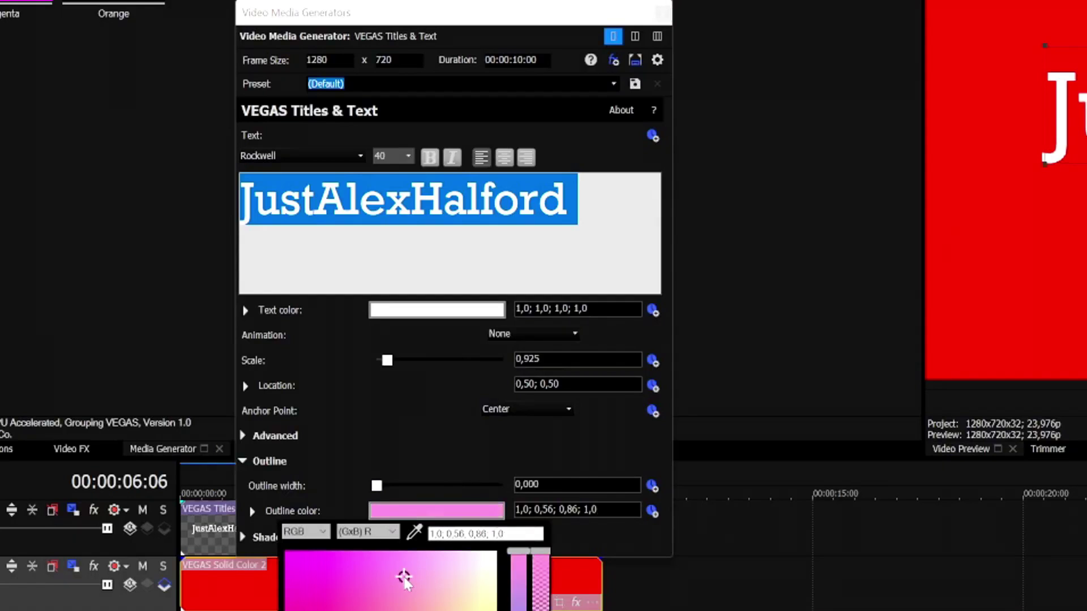
pyautogui.moveTo(518, 566); pyautogui.dragTo(519, 600)
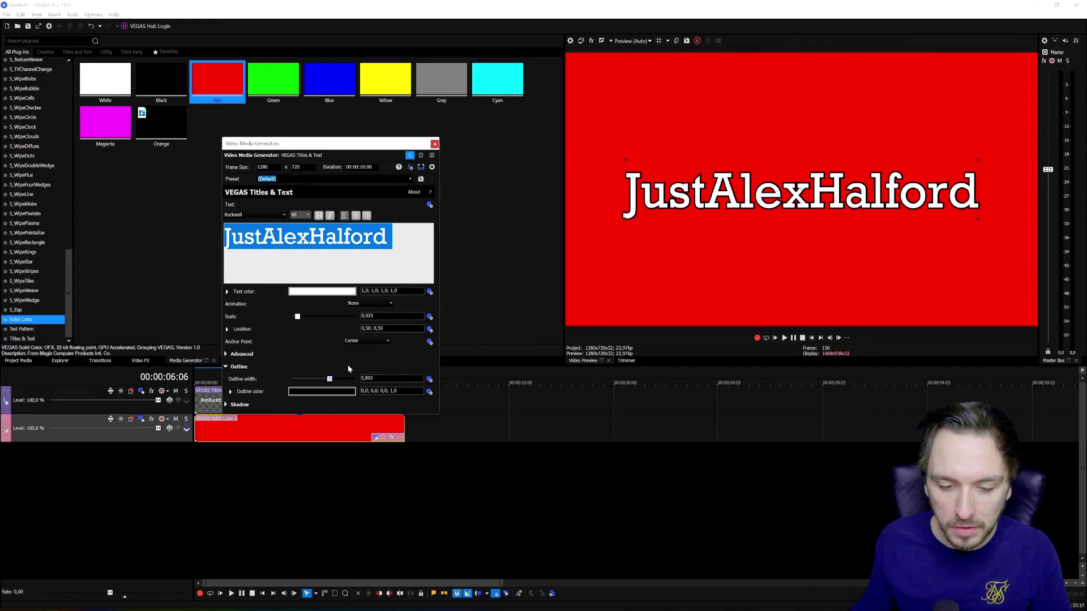
# Enable the title's shadow and try a horizontal shadow offset of 1.000.
pyautogui.click(227, 404)
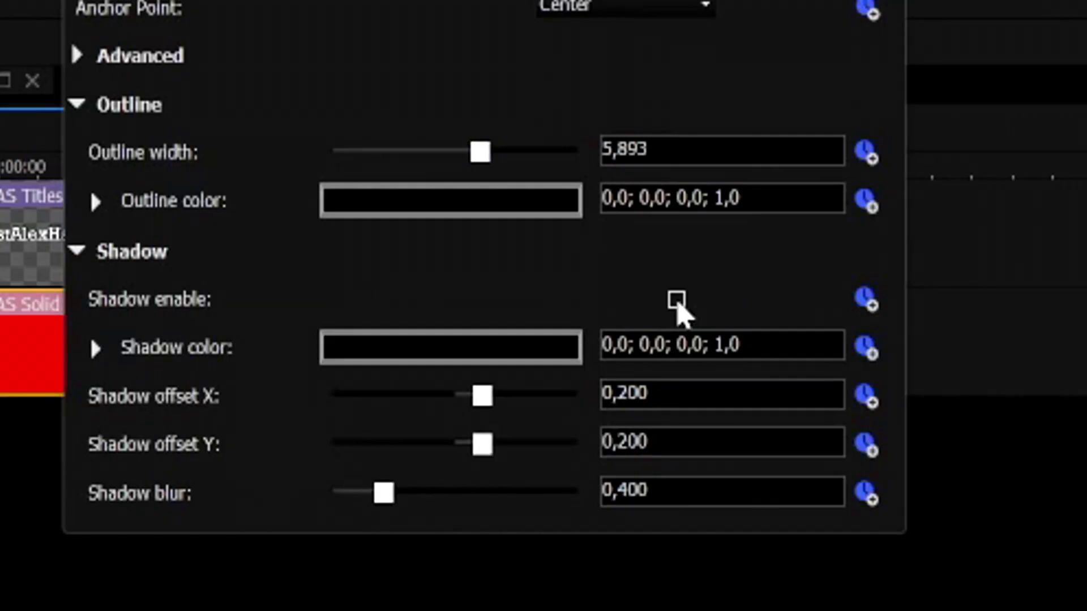
pyautogui.click(677, 300)
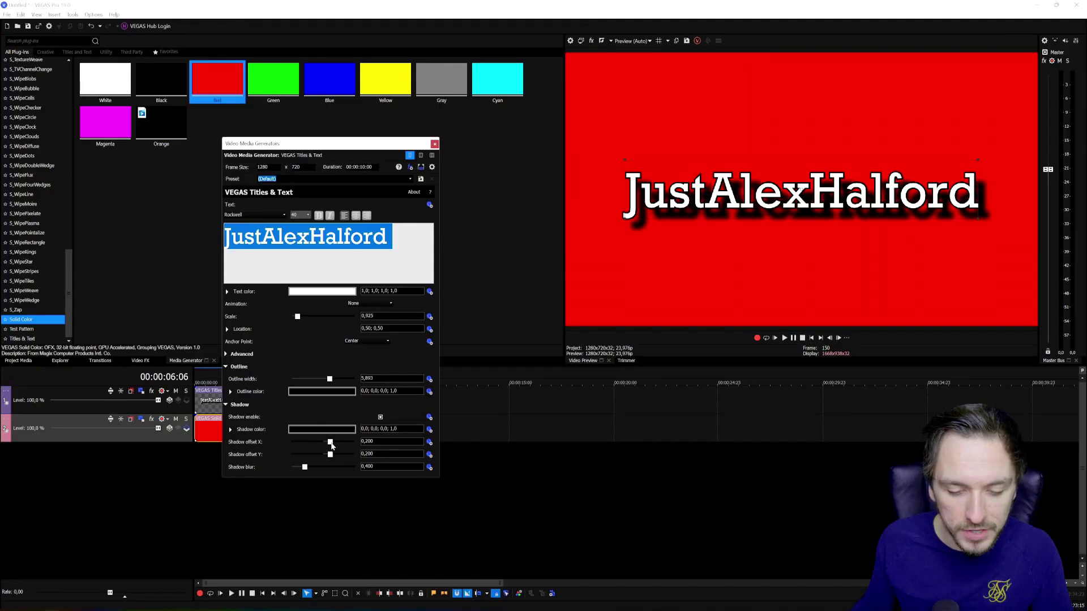
pyautogui.moveTo(331, 443); pyautogui.dragTo(371, 443)
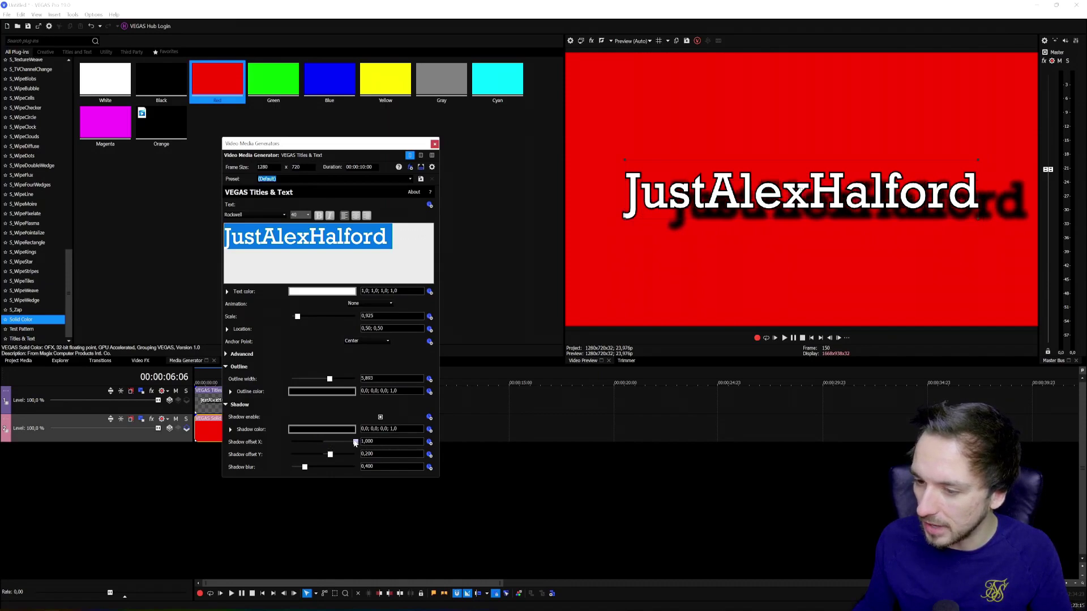
pyautogui.press('Escape')
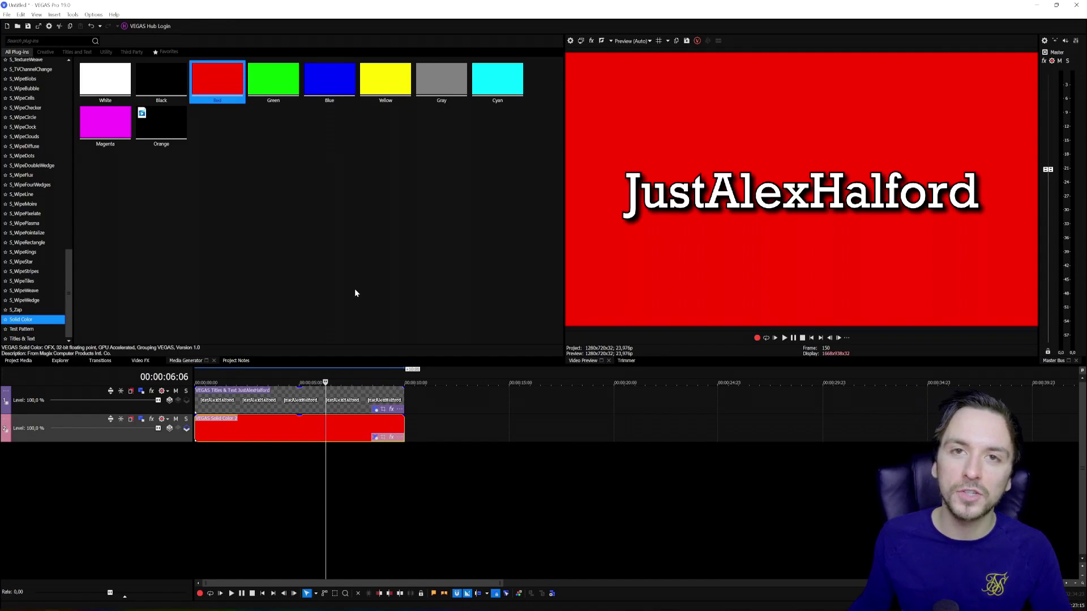
pyautogui.click(347, 403)
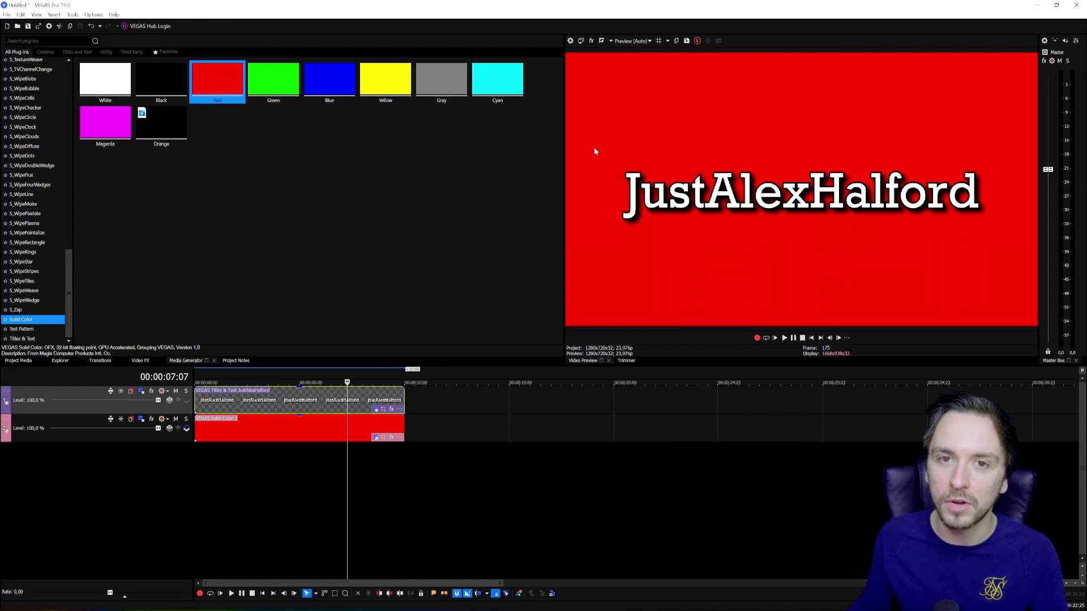
pyautogui.click(311, 382)
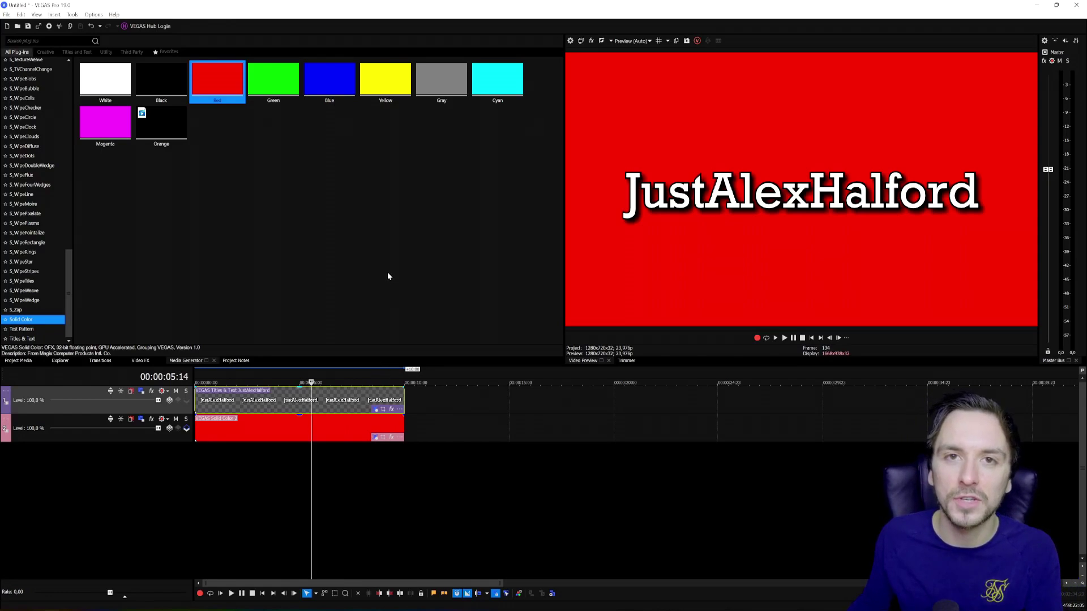
pyautogui.click(329, 400)
pyautogui.click(309, 402)
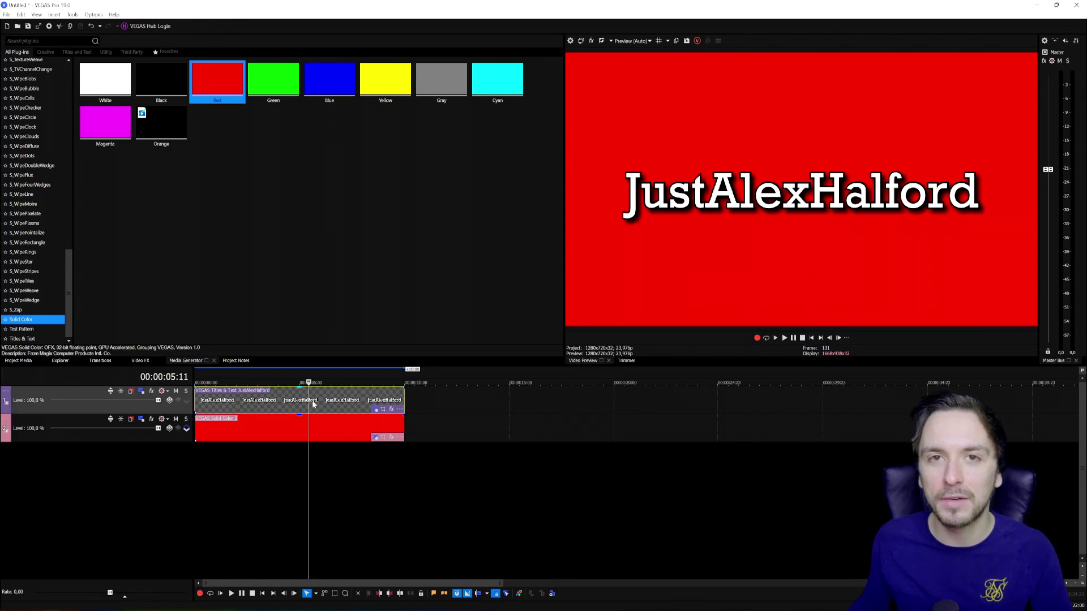
pyautogui.click(329, 401)
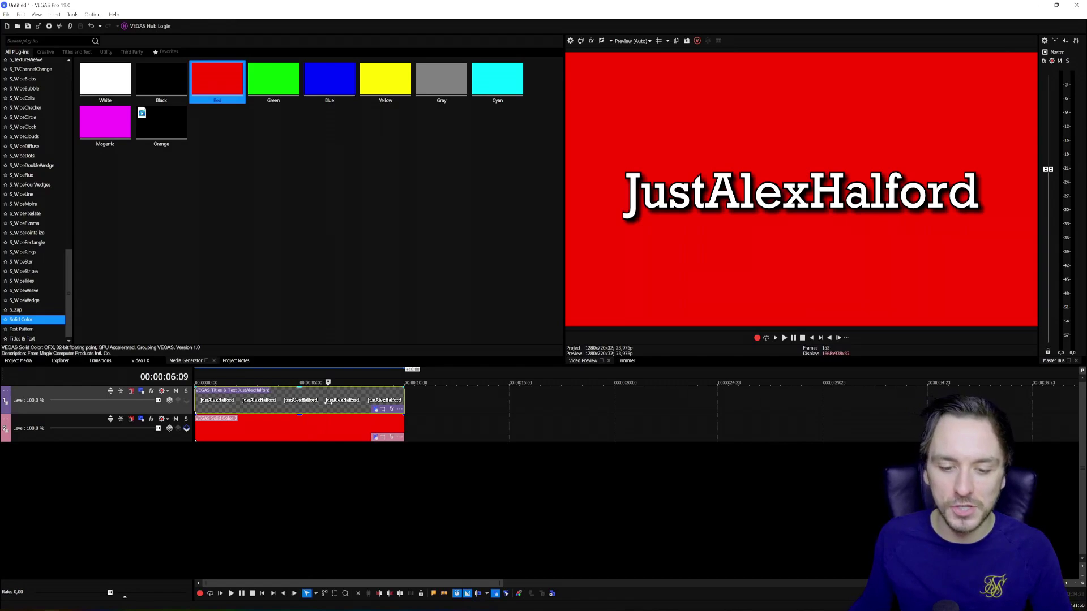
pyautogui.click(315, 407)
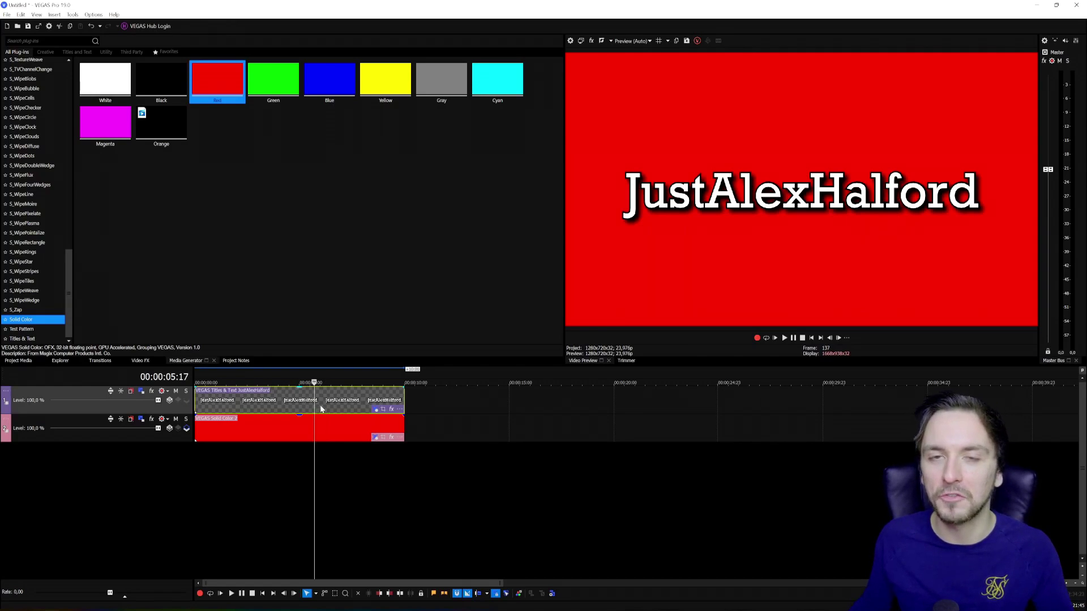
pyautogui.click(335, 401)
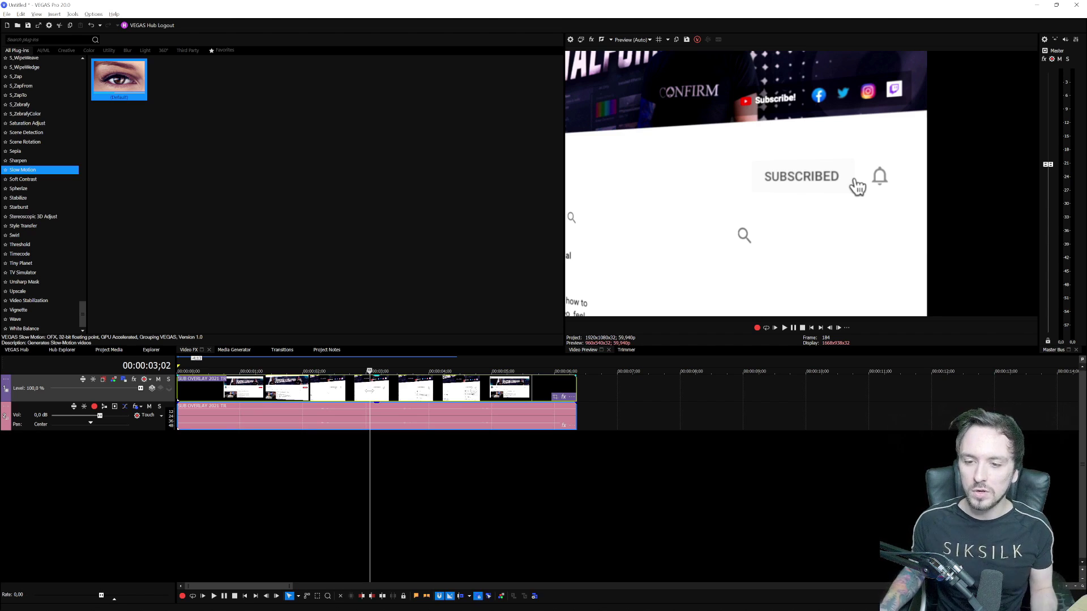
pyautogui.scroll(-2, 306, 424)
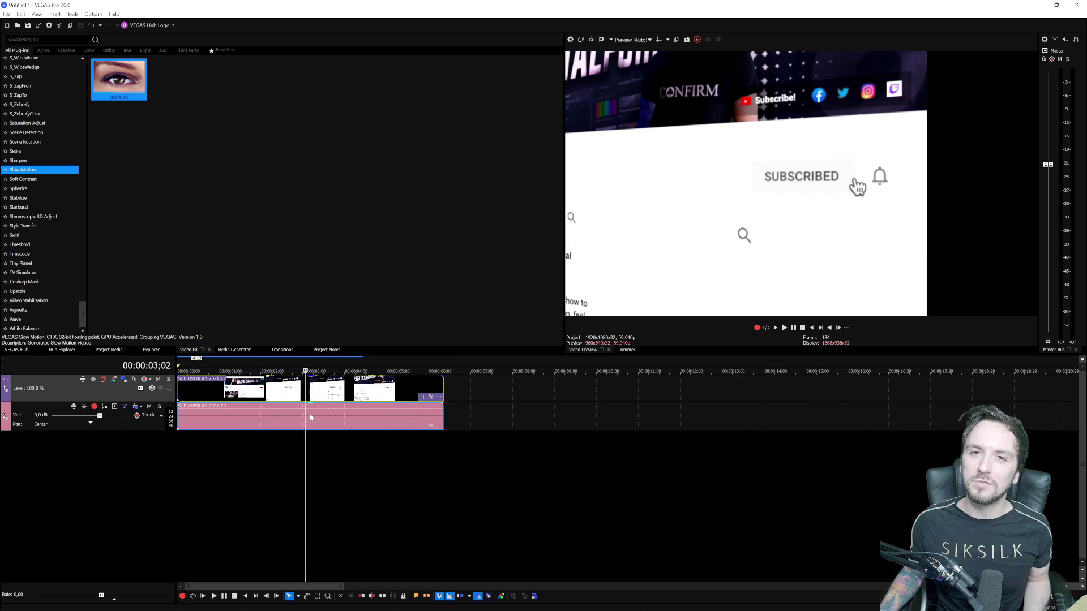
pyautogui.scroll(2, 300, 413)
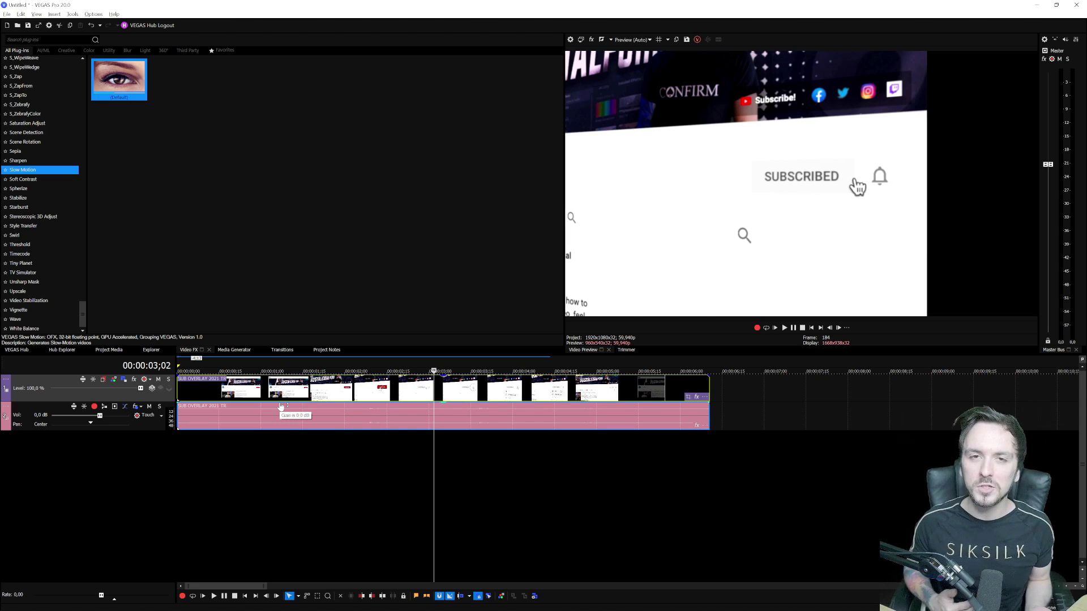
pyautogui.scroll(-3, 281, 406)
pyautogui.scroll(5, 295, 402)
pyautogui.scroll(-1, 300, 398)
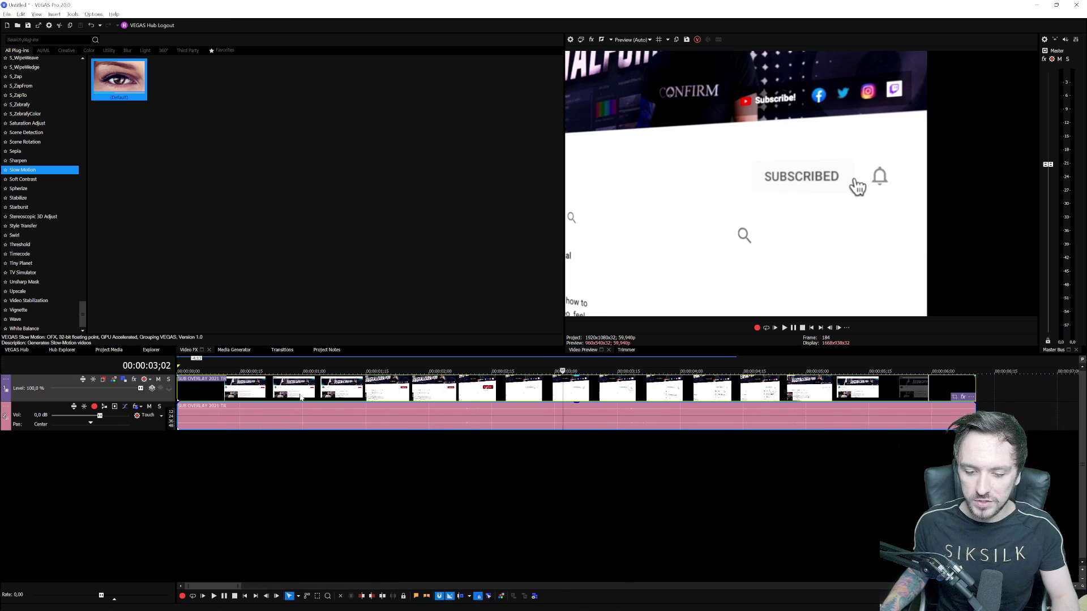
pyautogui.scroll(1, 301, 398)
pyautogui.scroll(-3, 300, 398)
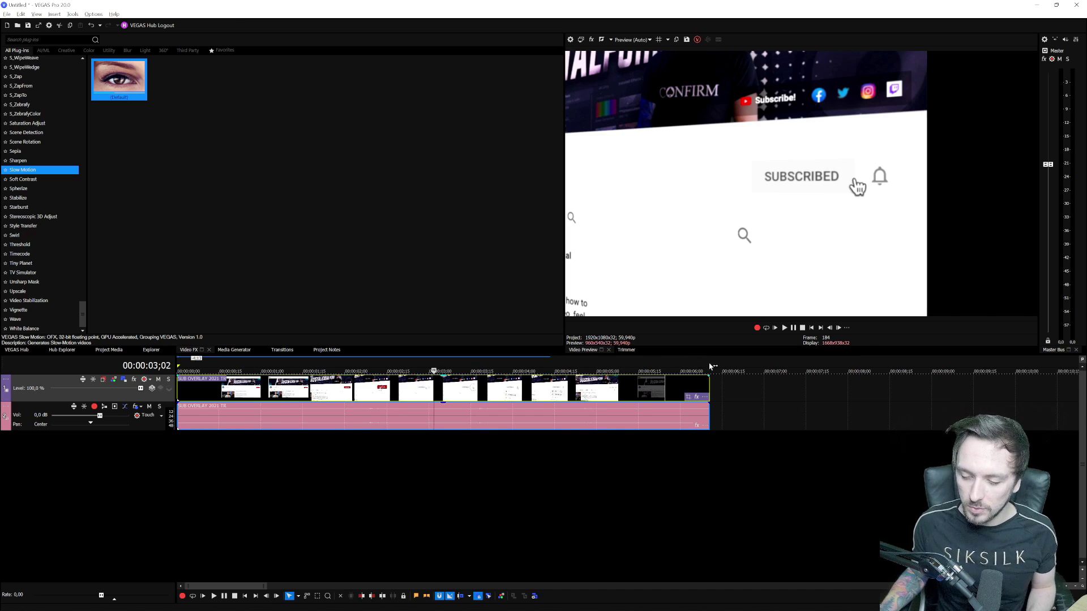
# Set the time selection to span the whole subscribe overlay clip and select its video and audio events.
pyautogui.moveTo(710, 366); pyautogui.dragTo(177, 366)
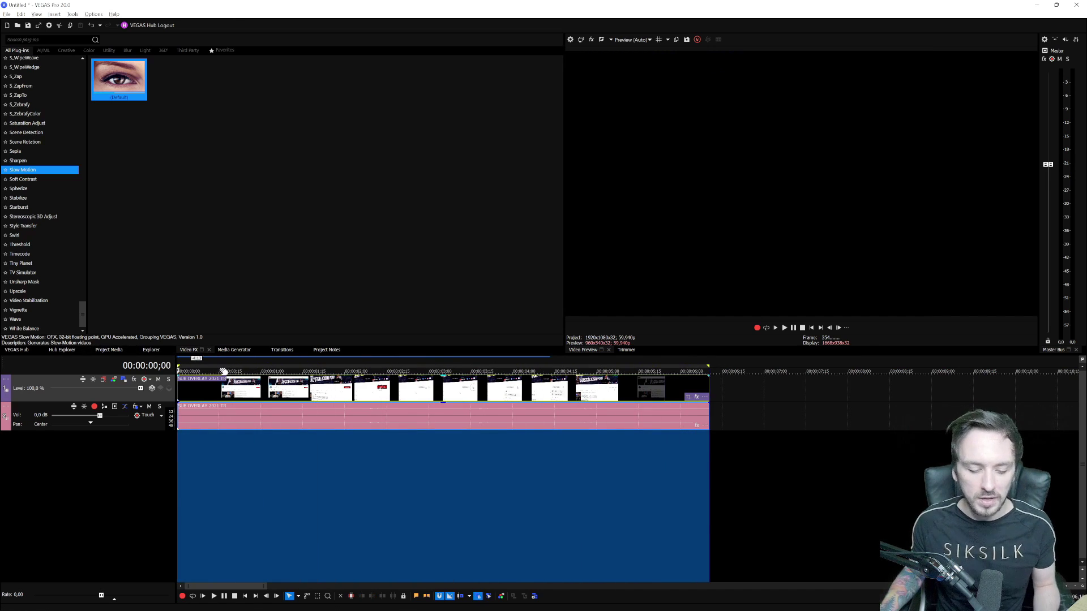
pyautogui.press('d')
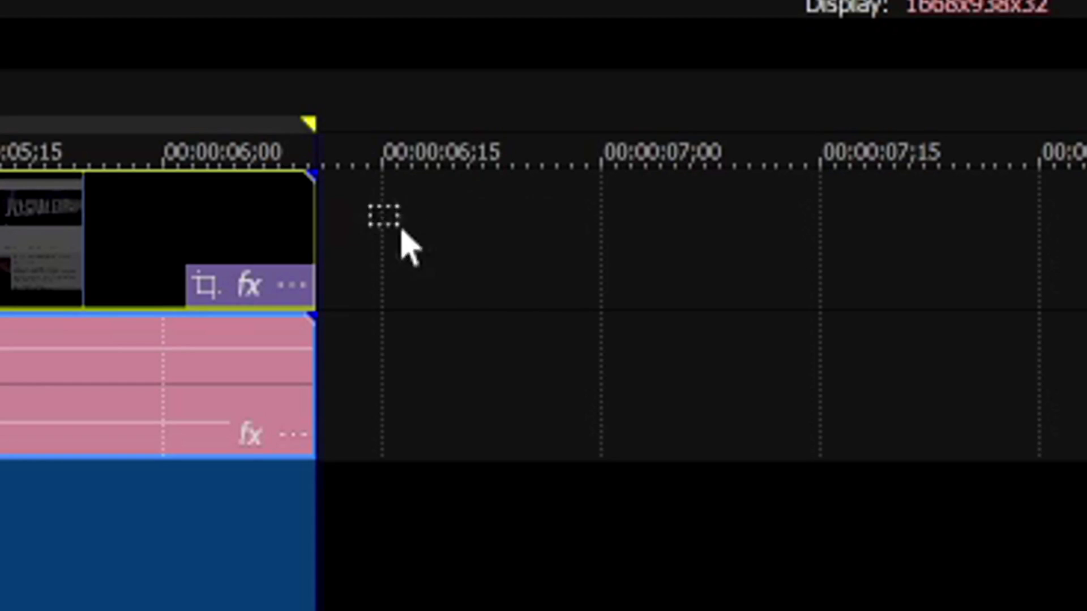
pyautogui.moveTo(764, 380); pyautogui.dragTo(156, 376)
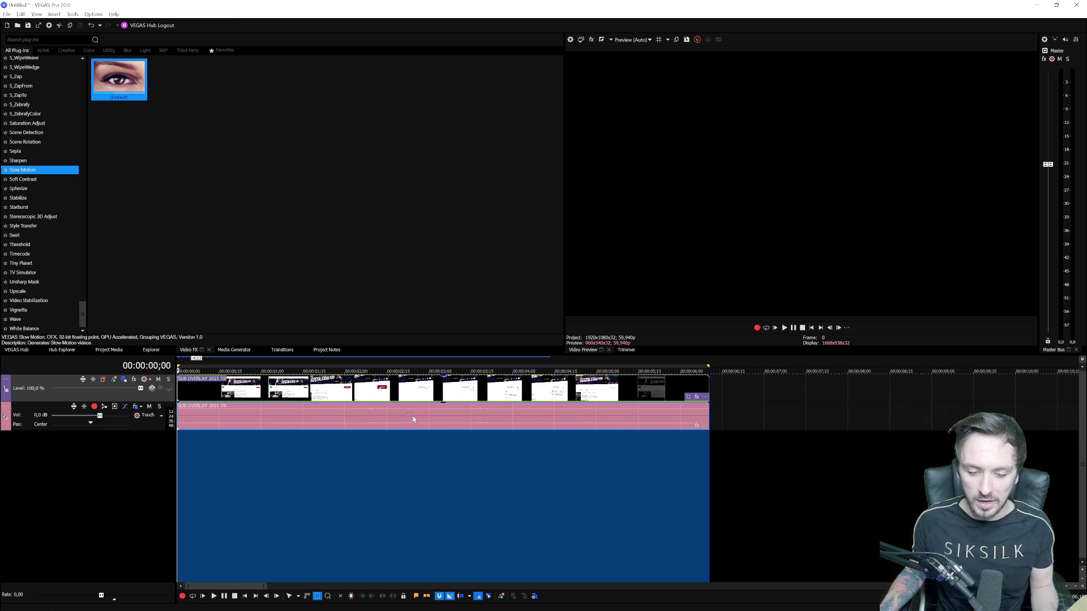
# Disable resampling for the selected events and return to the normal edit tool.
pyautogui.rightClick(409, 389)
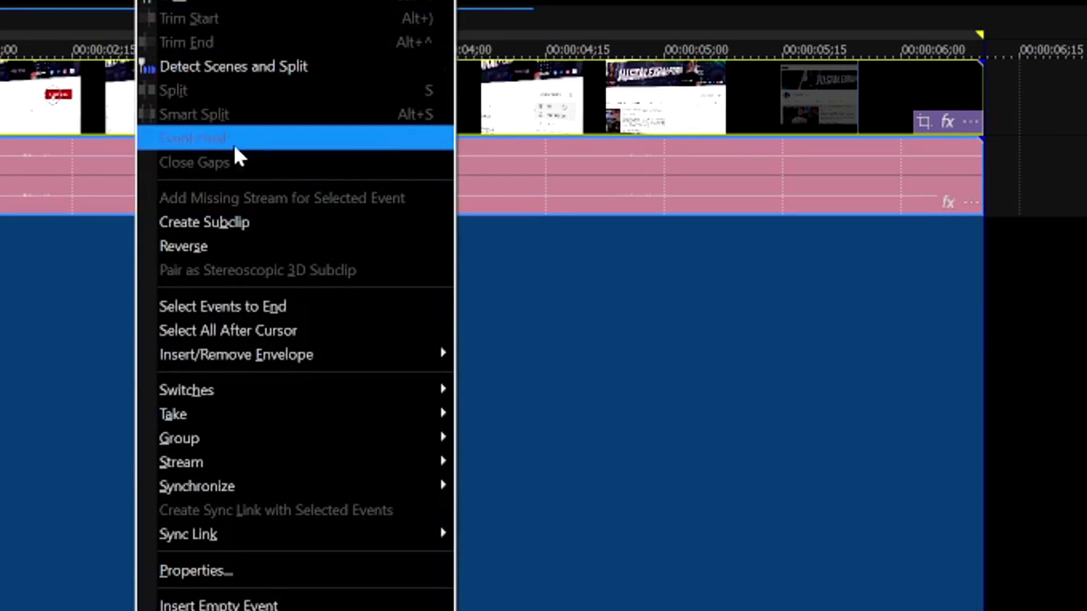
pyautogui.moveTo(486, 493)
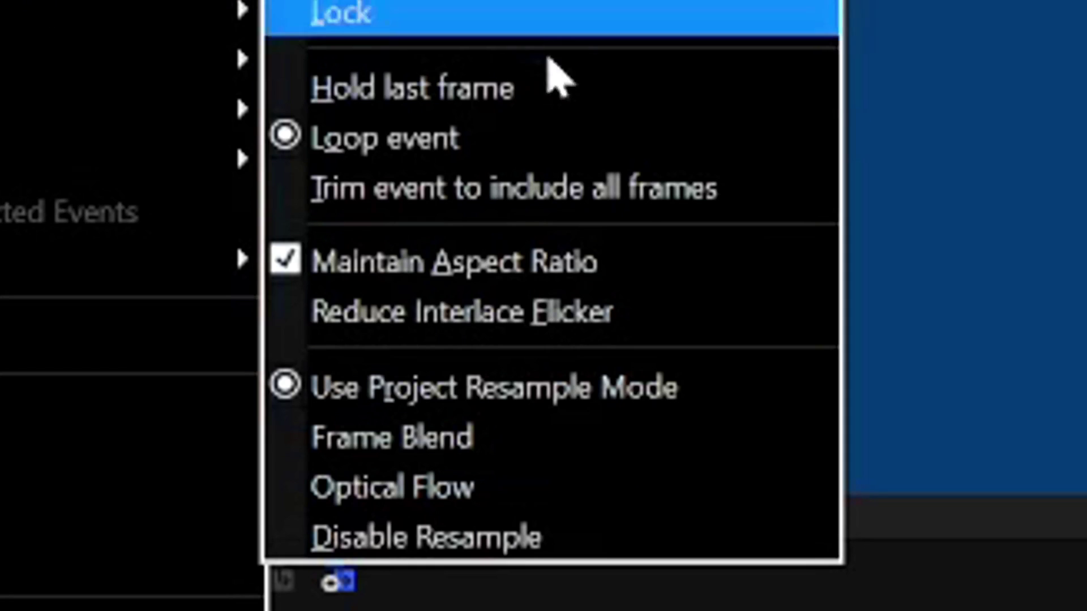
pyautogui.click(573, 532)
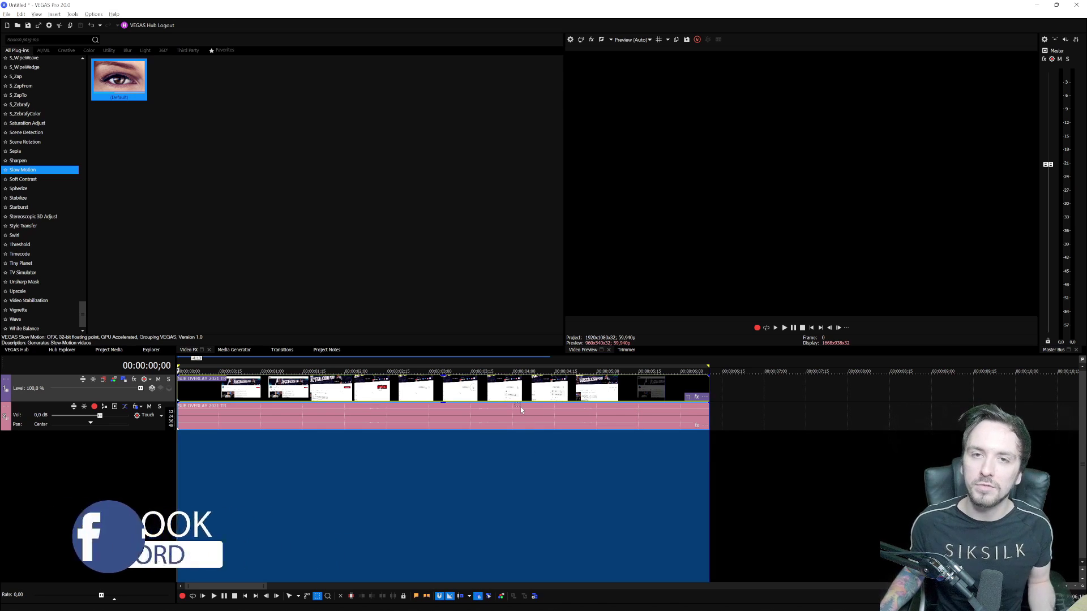
pyautogui.hotkey('ctrl', 'd')
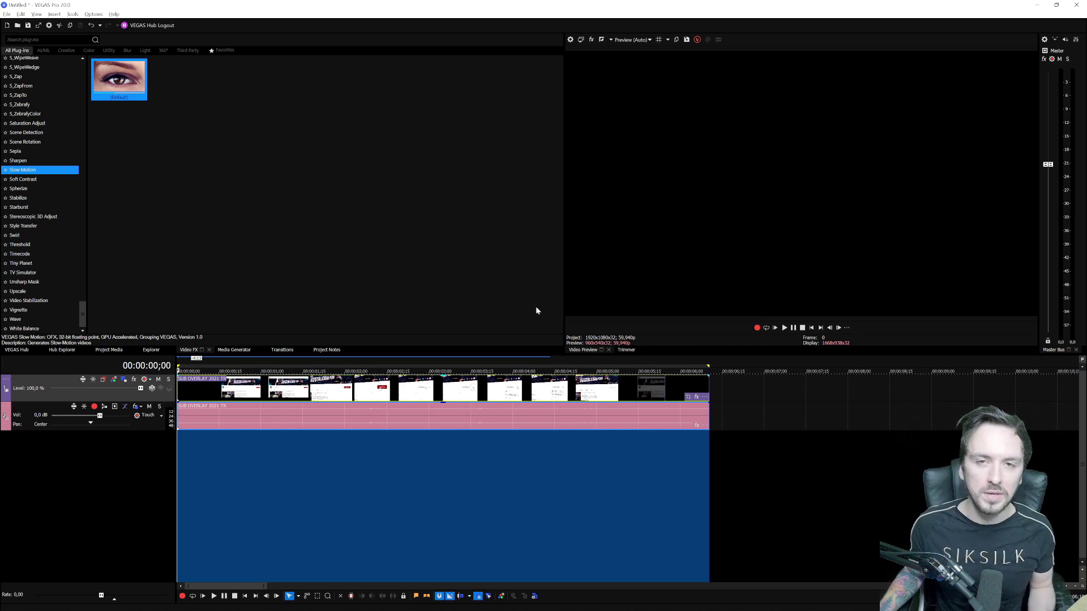
# Choose the MAGIX AVC/AAC MP4 render template Internet HD 1080p 29.97 fps and open its custom settings.
pyautogui.click(7, 14)
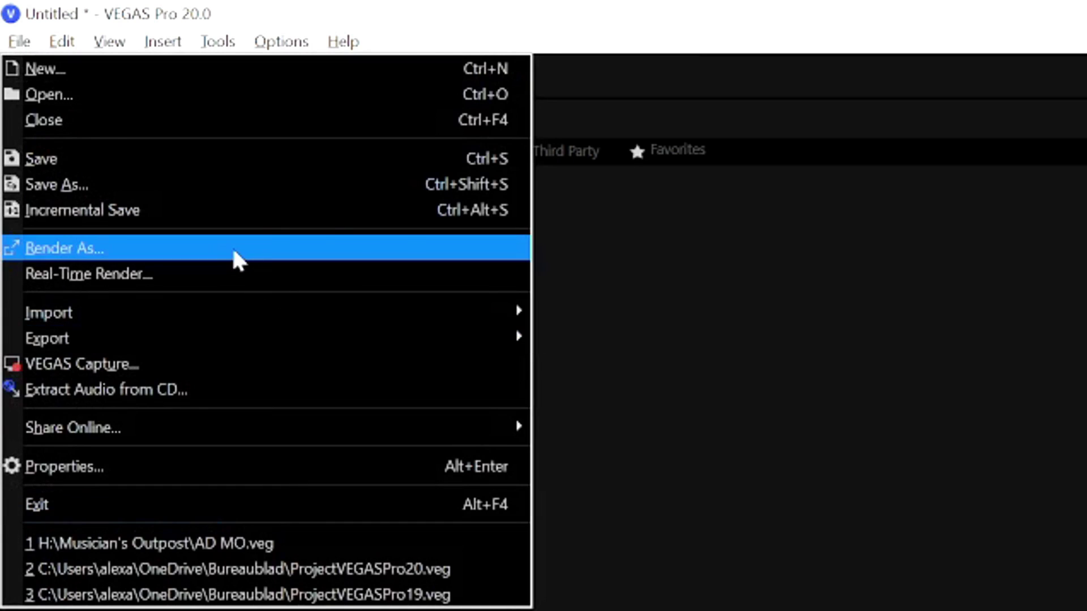
pyautogui.click(78, 85)
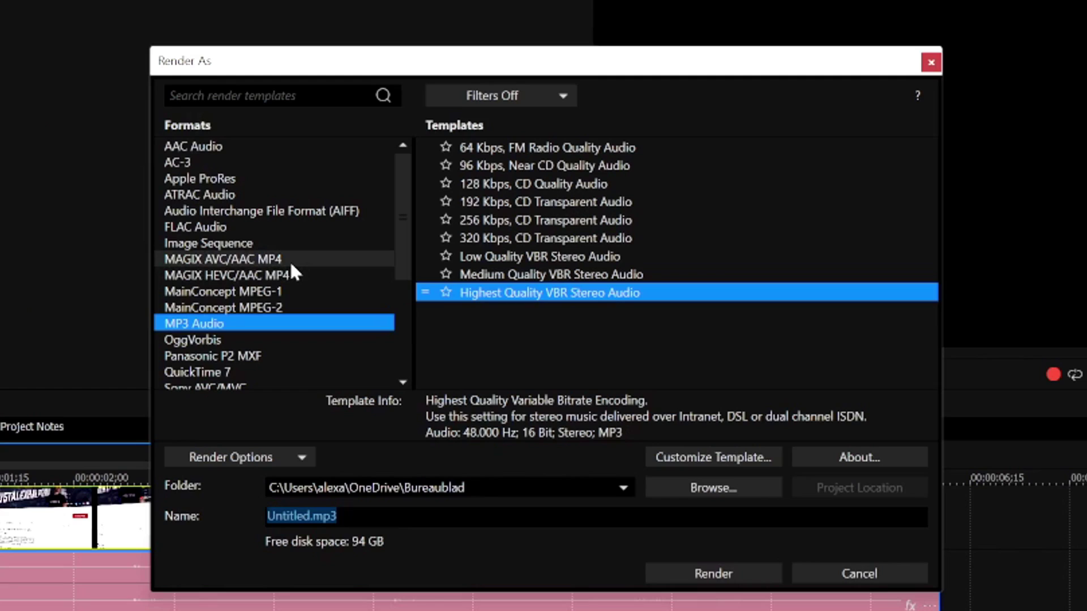
pyautogui.click(202, 261)
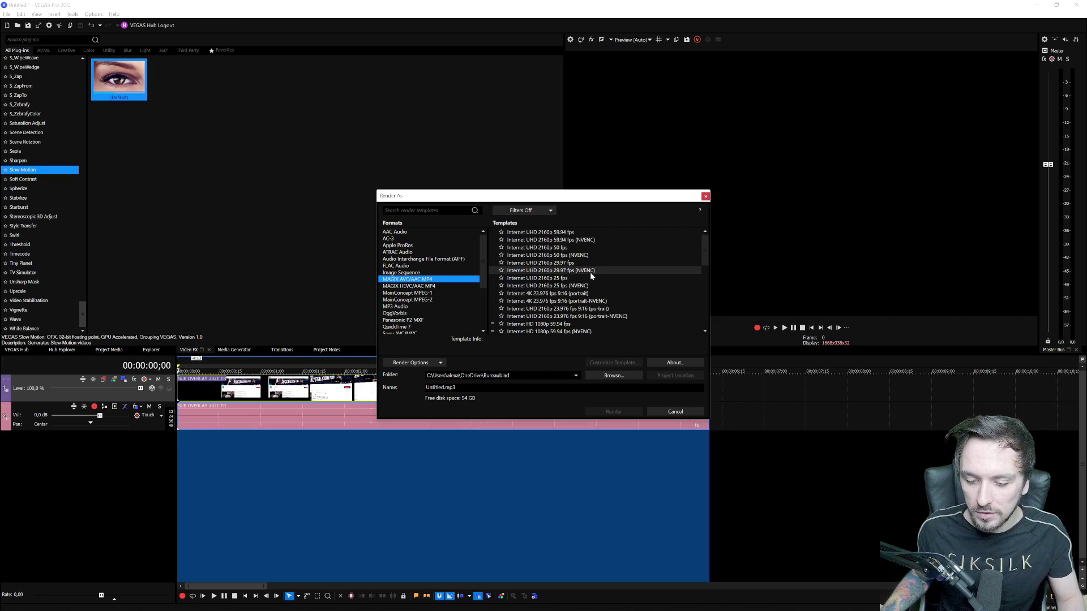
pyautogui.scroll(-3, 609, 277)
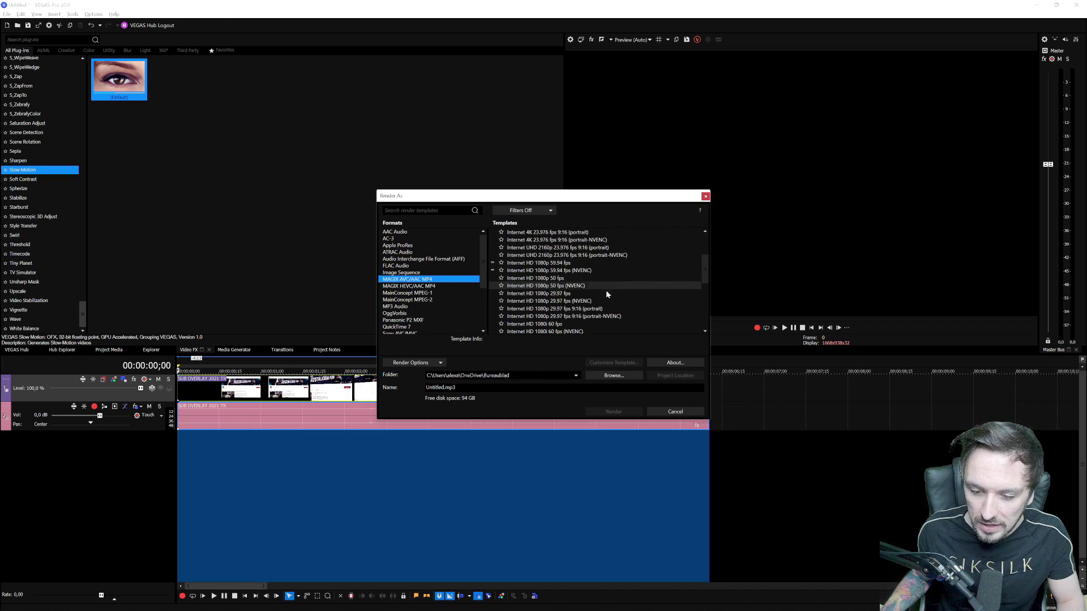
pyautogui.click(547, 295)
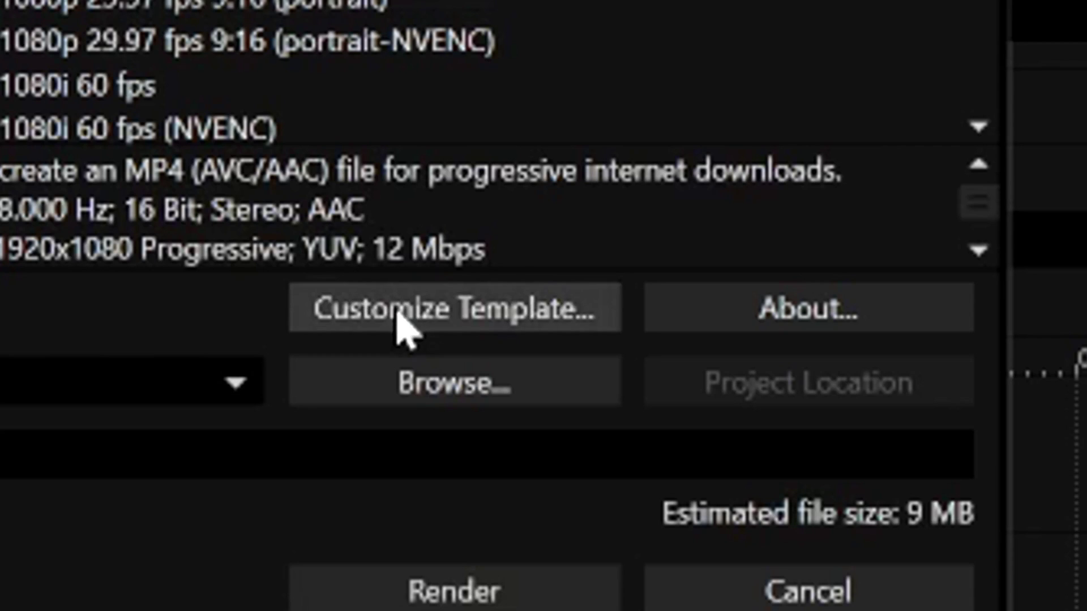
pyautogui.click(402, 331)
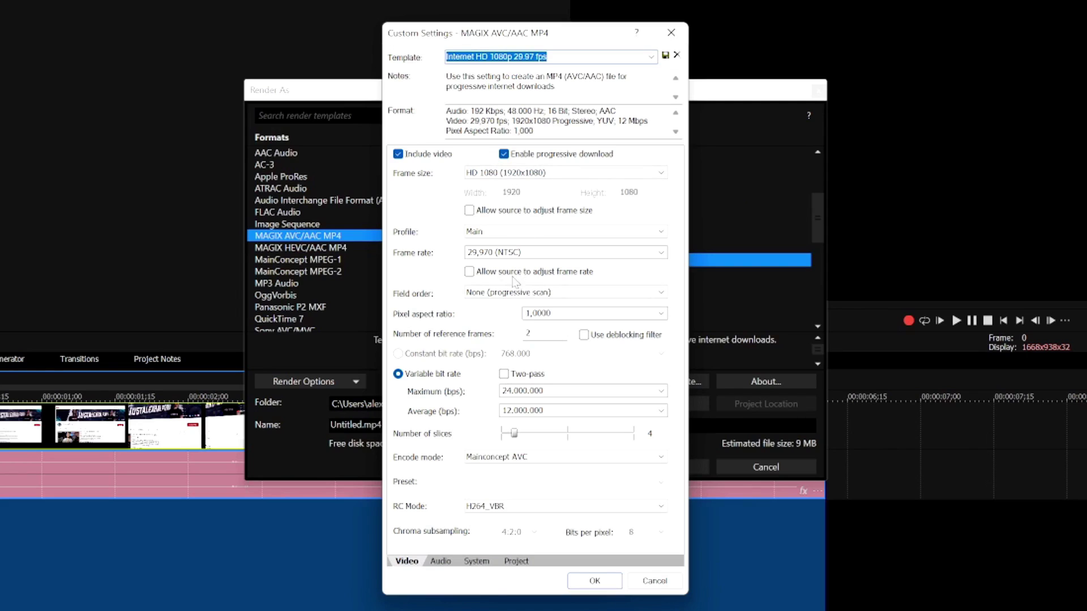
pyautogui.moveTo(496, 39); pyautogui.dragTo(486, 0)
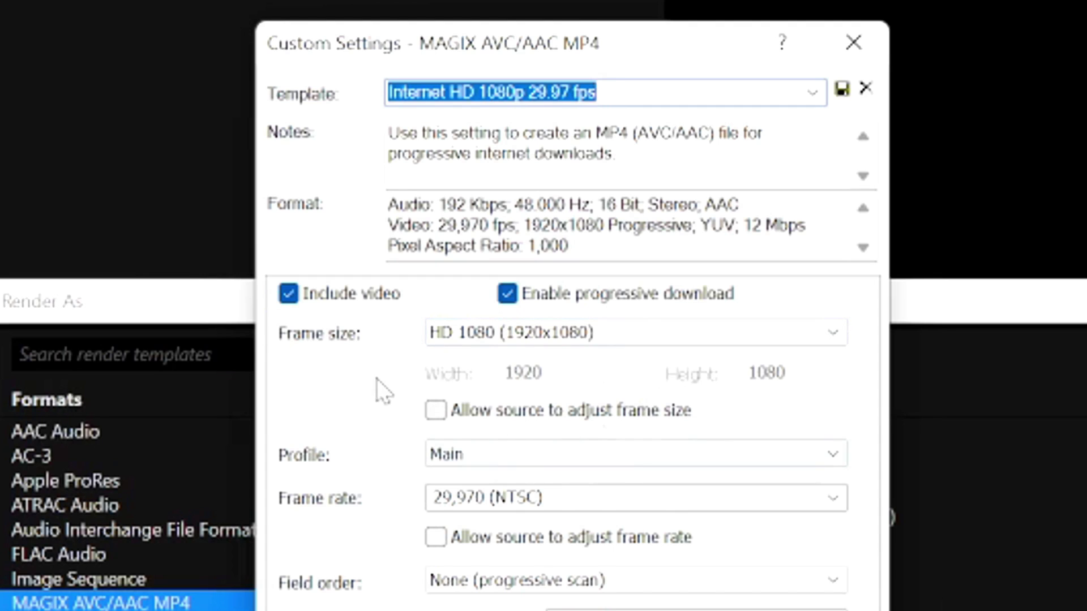
# Review the available frame sizes and try allowing the source to adjust the frame size.
pyautogui.click(502, 337)
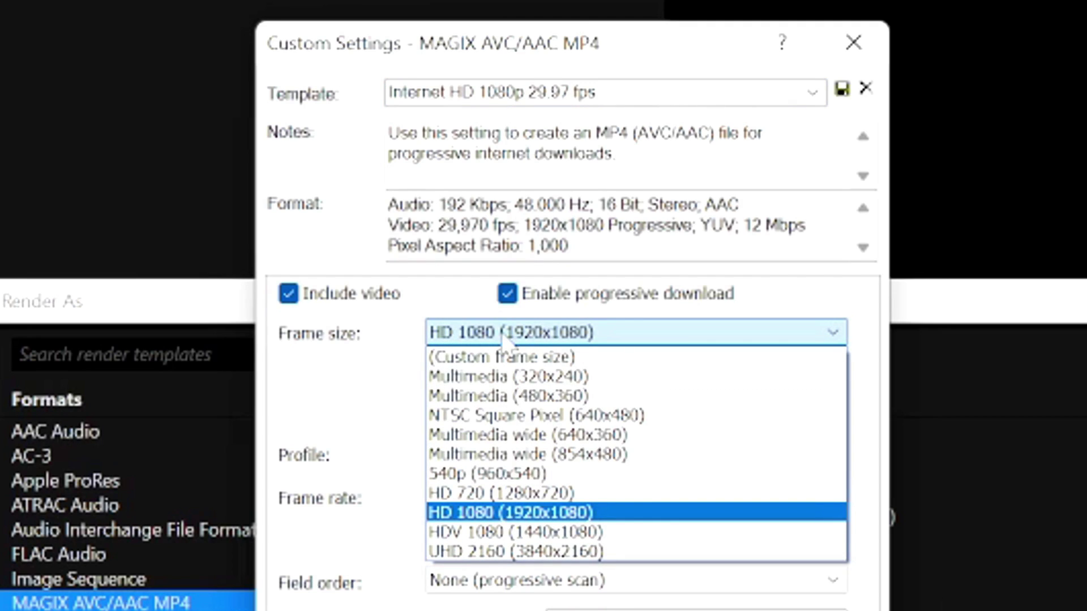
pyautogui.click(504, 337)
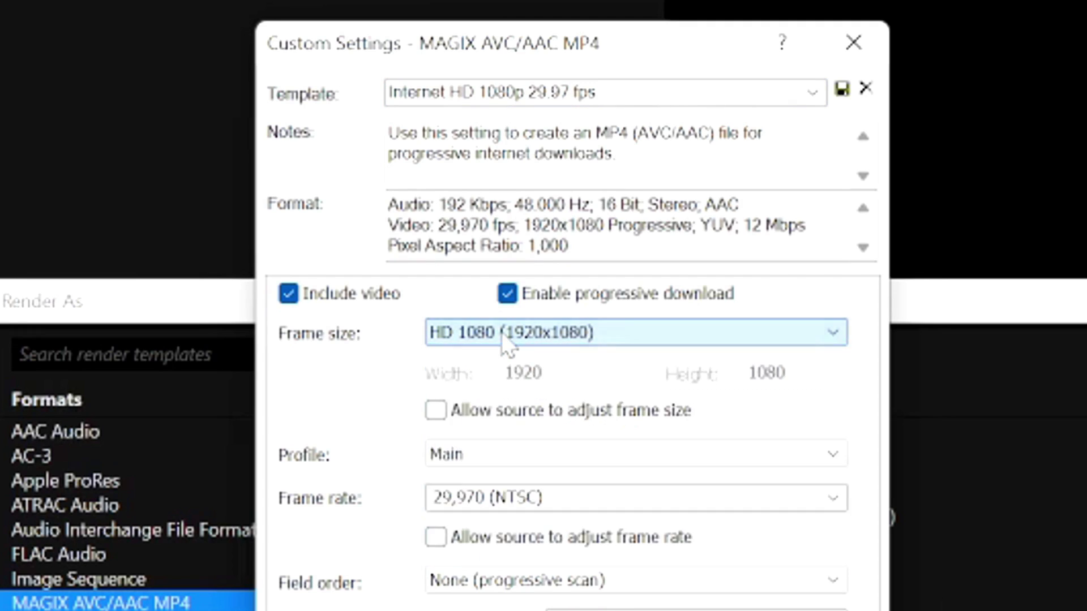
pyautogui.click(441, 421)
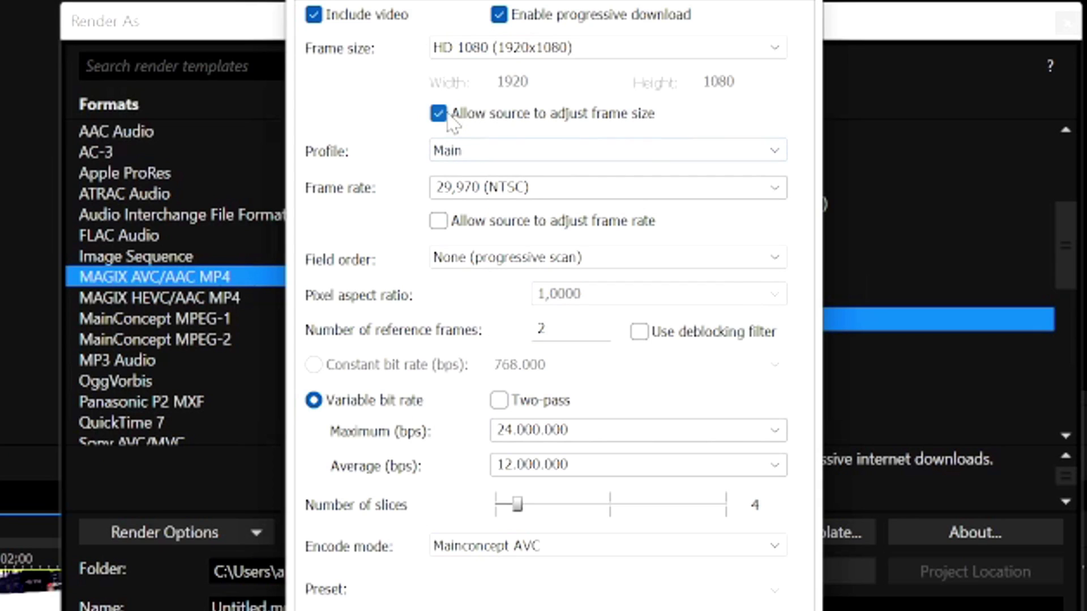
pyautogui.click(435, 411)
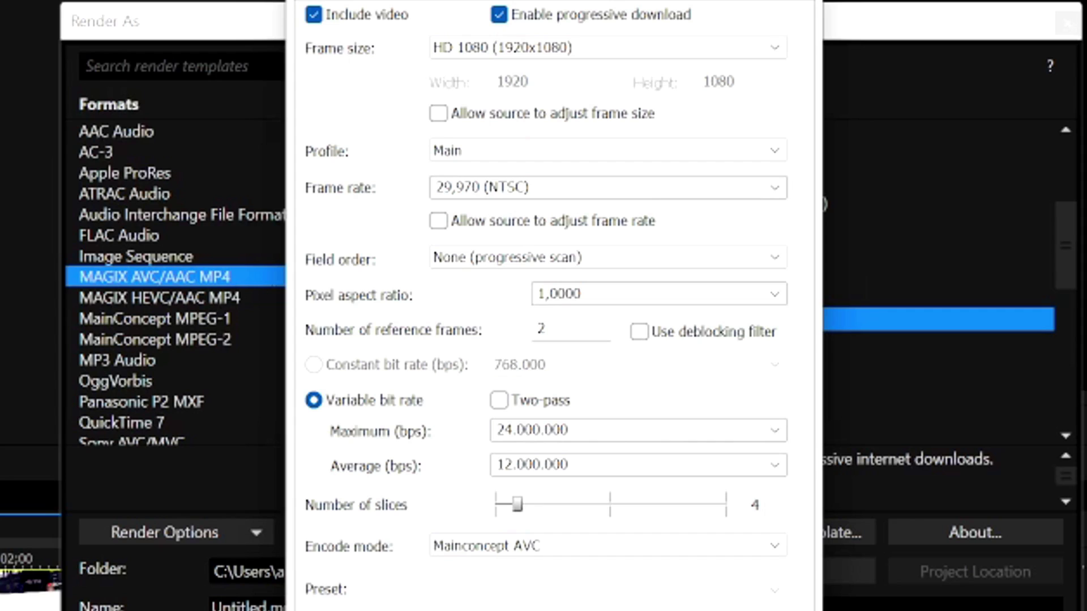
# Set the frame rate of the custom MP4 render settings to 59,940.
pyautogui.click(776, 190)
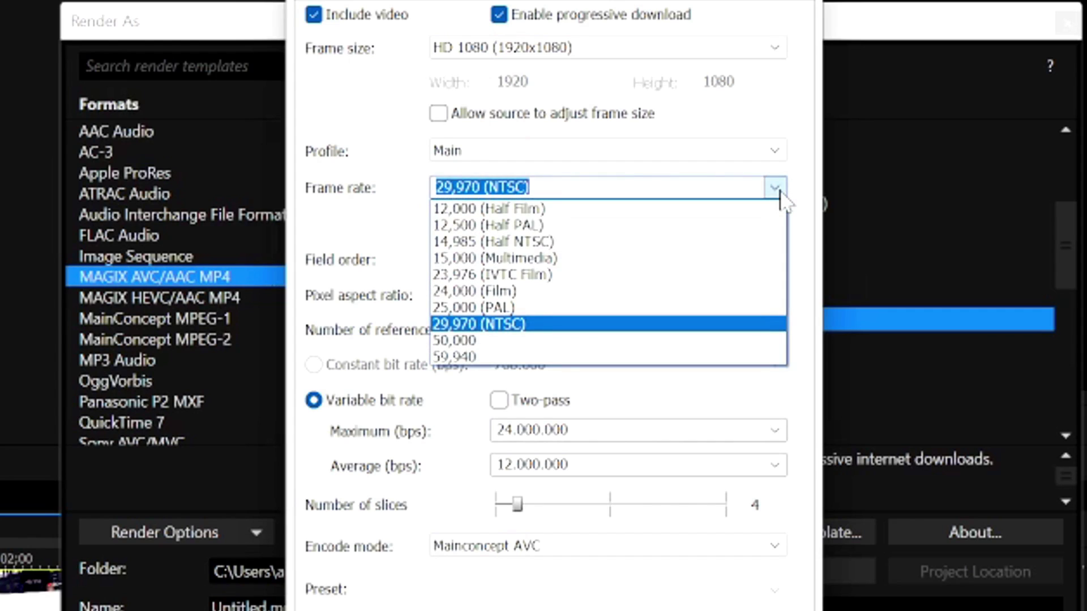
pyautogui.click(461, 357)
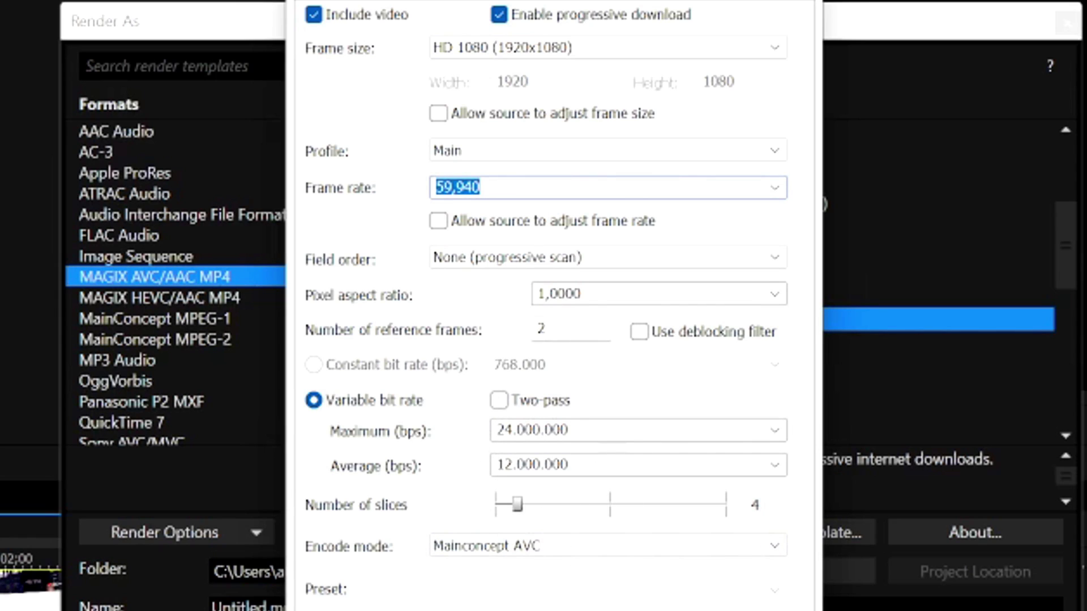
pyautogui.click(311, 322)
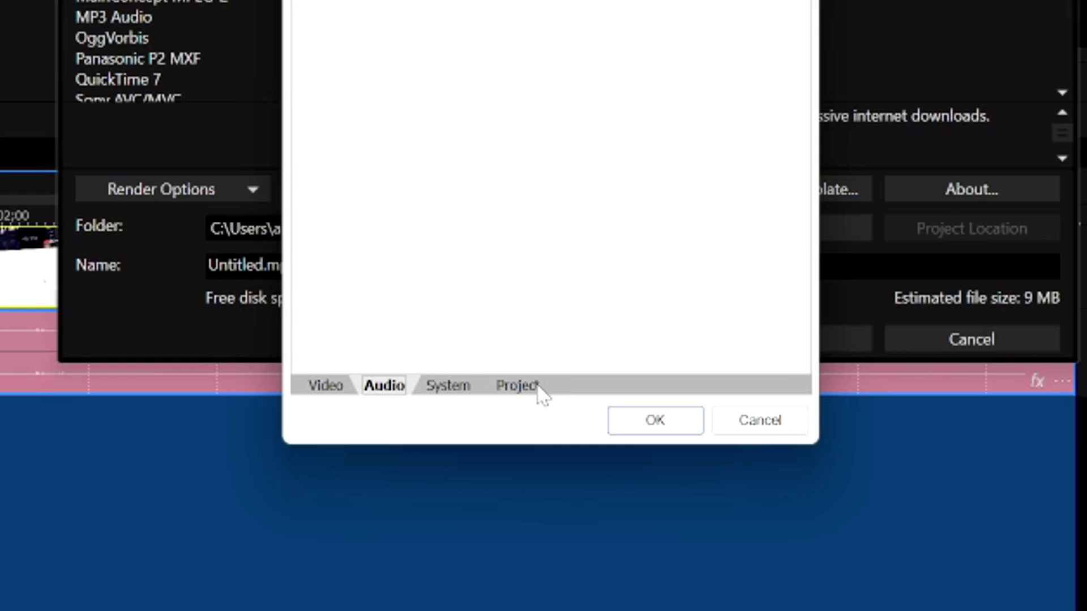
# Set the video rendering quality to Best in the project section of the custom render settings.
pyautogui.click(537, 386)
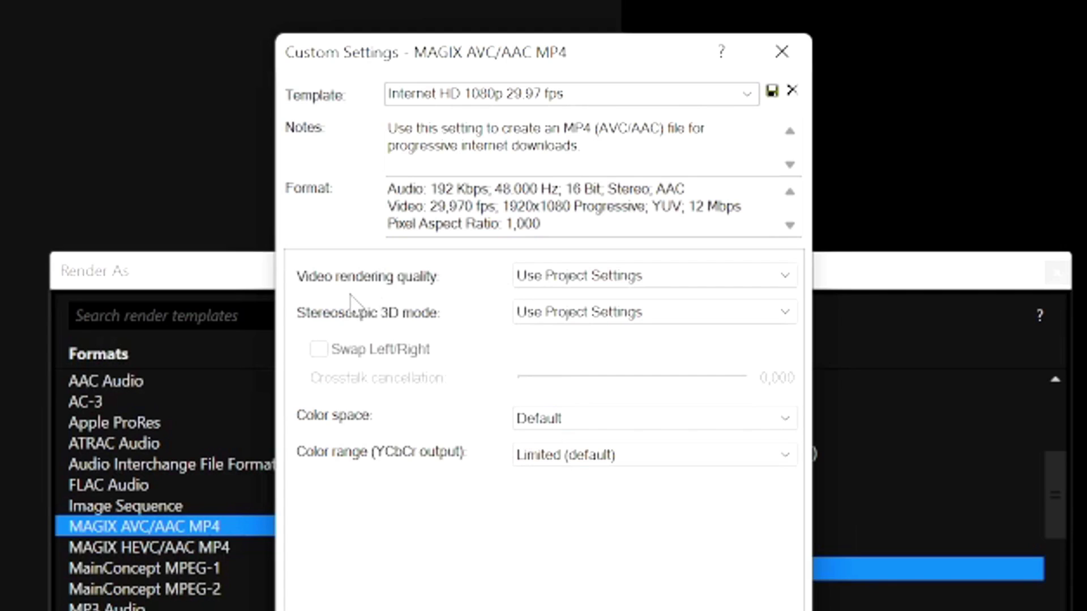
pyautogui.click(532, 276)
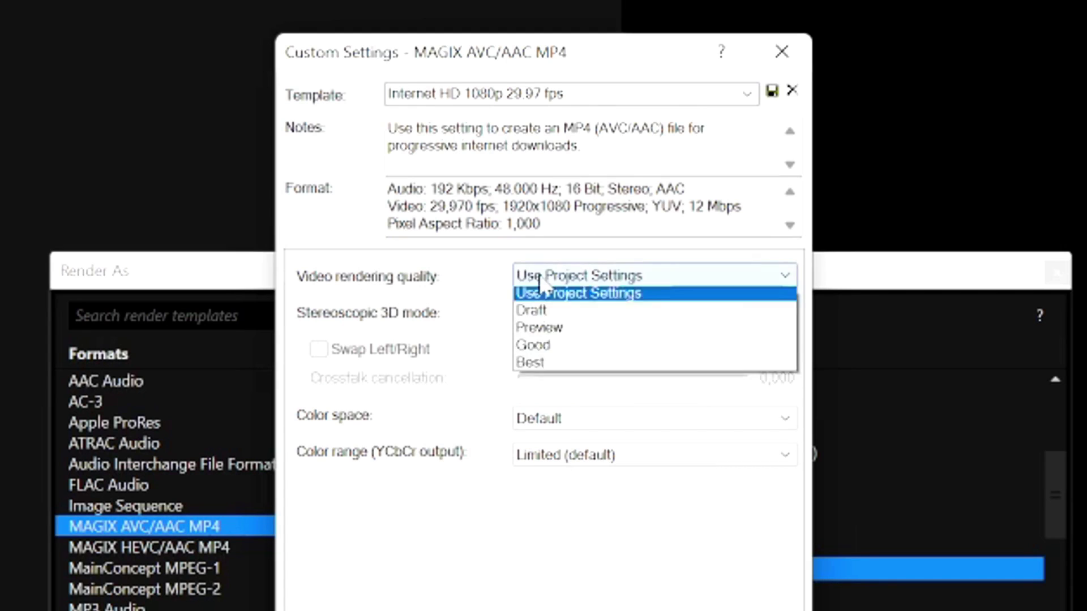
pyautogui.press('Escape')
pyautogui.press('b')
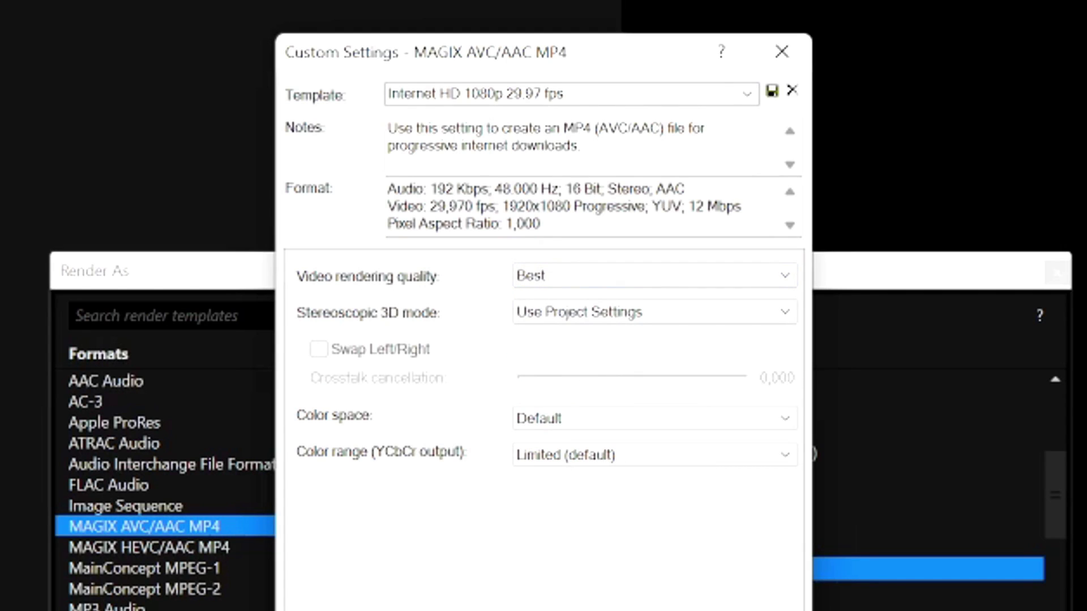
# Name the render template YouTube Preset 60FPS, save it and accept the custom settings.
pyautogui.click(475, 94)
pyautogui.write('YouTube Preset 60FPS')
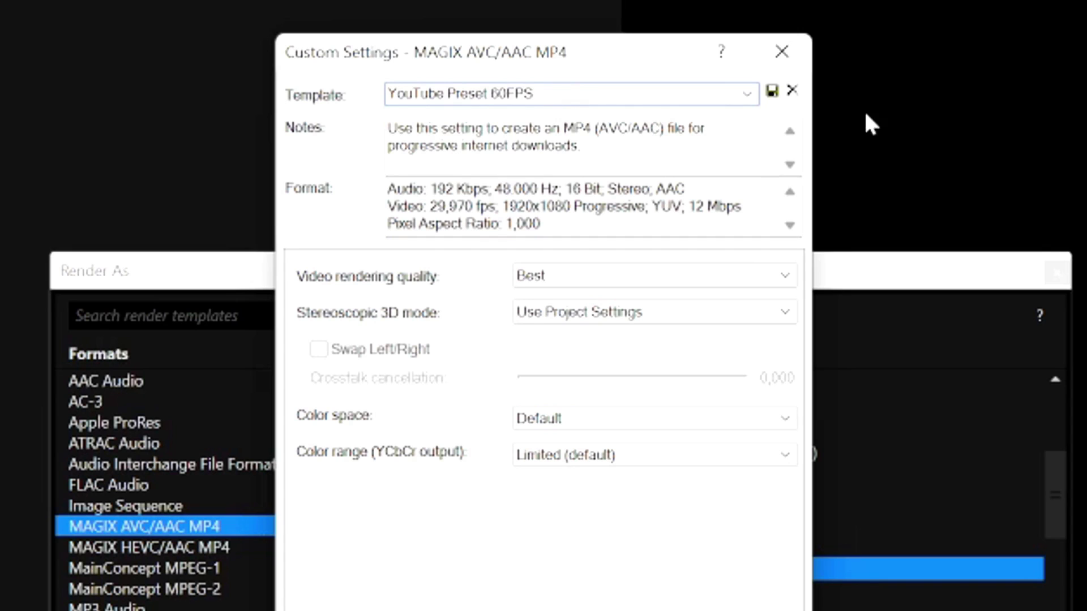
pyautogui.click(771, 91)
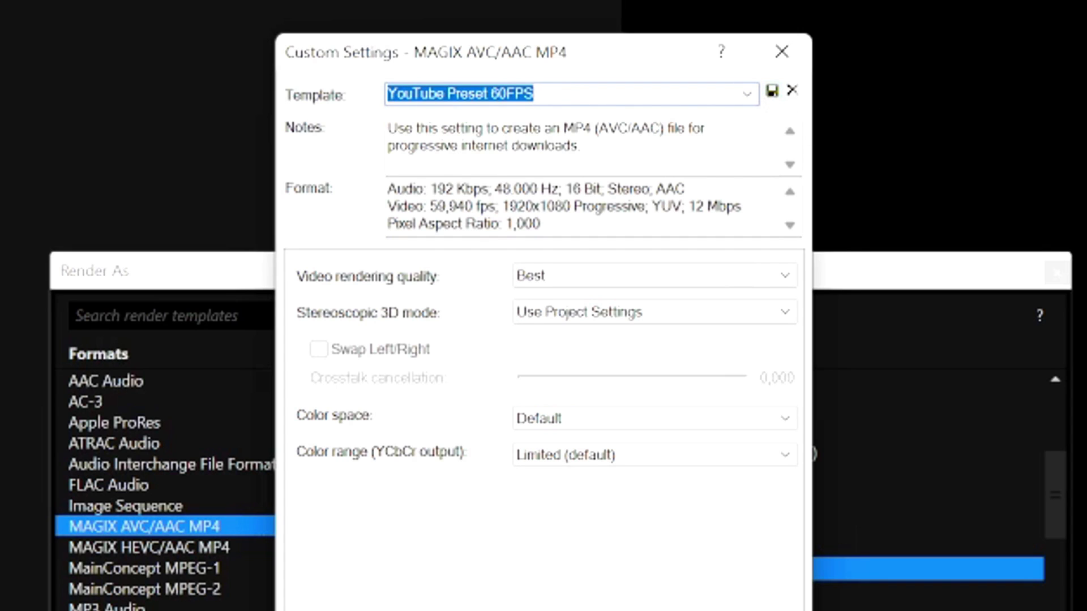
pyautogui.press('Return')
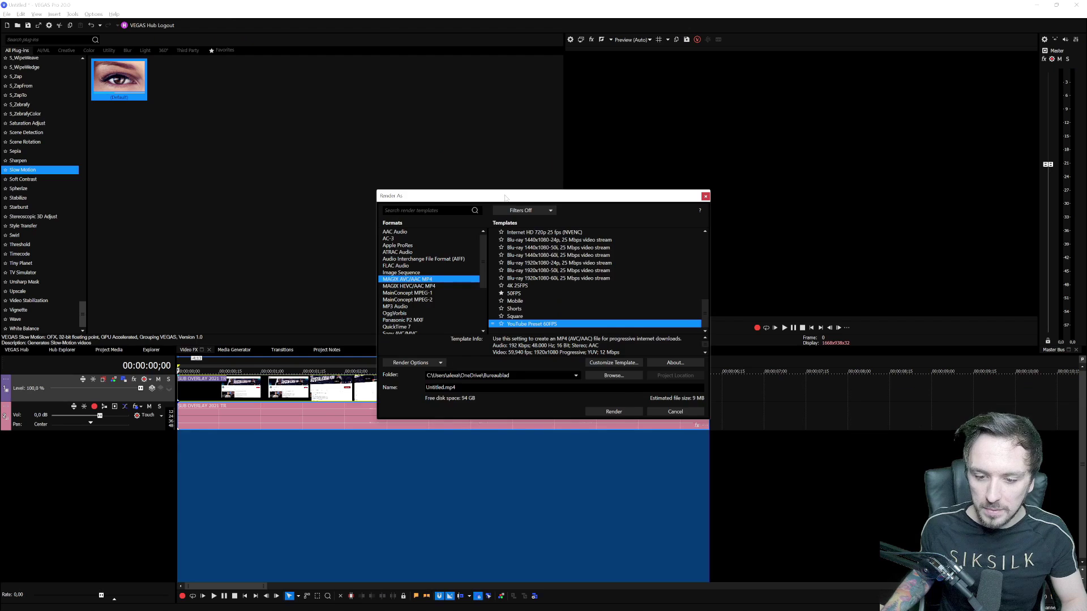
# Name the output file Test Render, render it with the YouTube Preset 60FPS template, and dismiss the finished render dialog.
pyautogui.moveTo(504, 193); pyautogui.dragTo(349, 143)
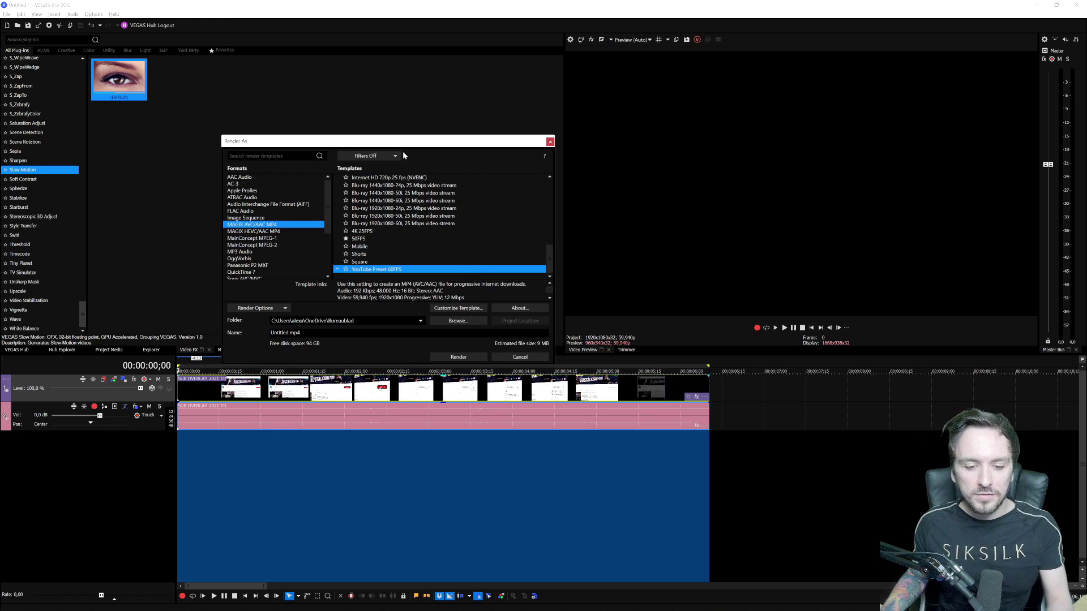
pyautogui.moveTo(395, 141); pyautogui.dragTo(418, 120)
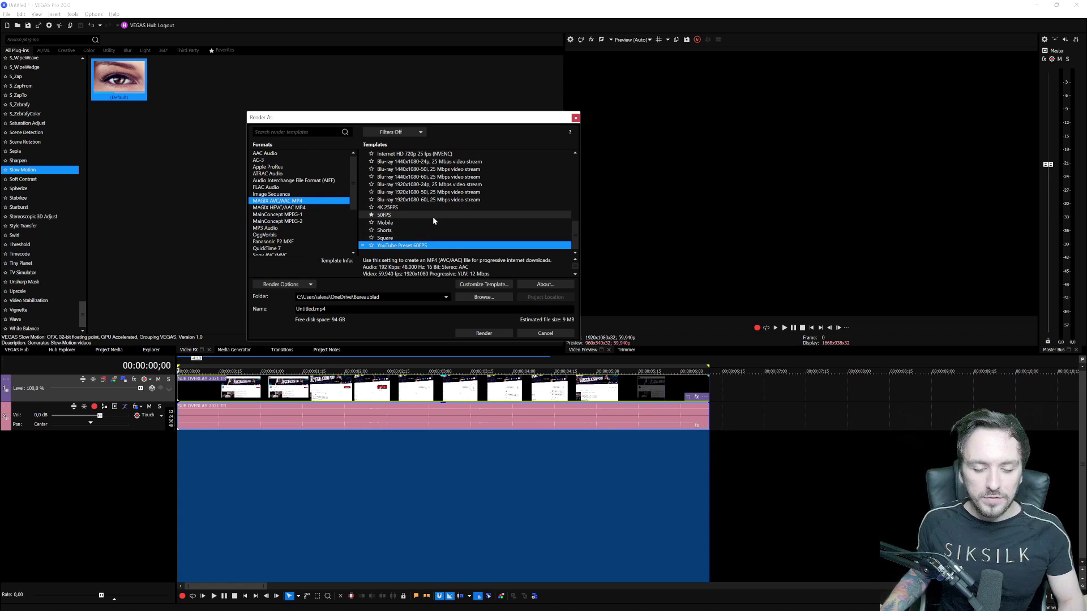
pyautogui.moveTo(415, 119); pyautogui.dragTo(547, 102)
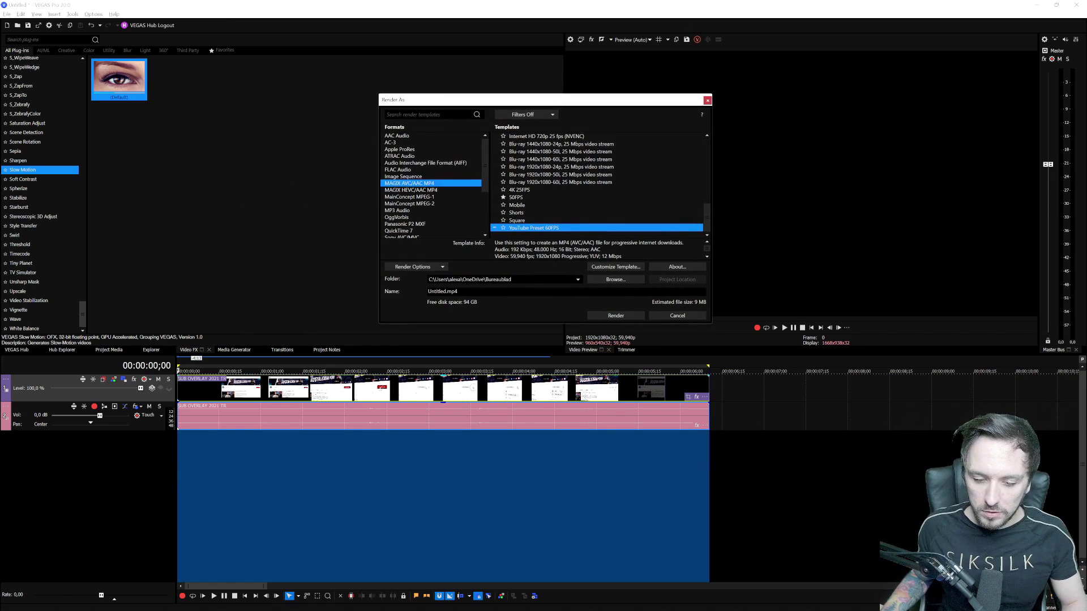
pyautogui.hotkey('ctrl', 'a')
pyautogui.write('Test Render')
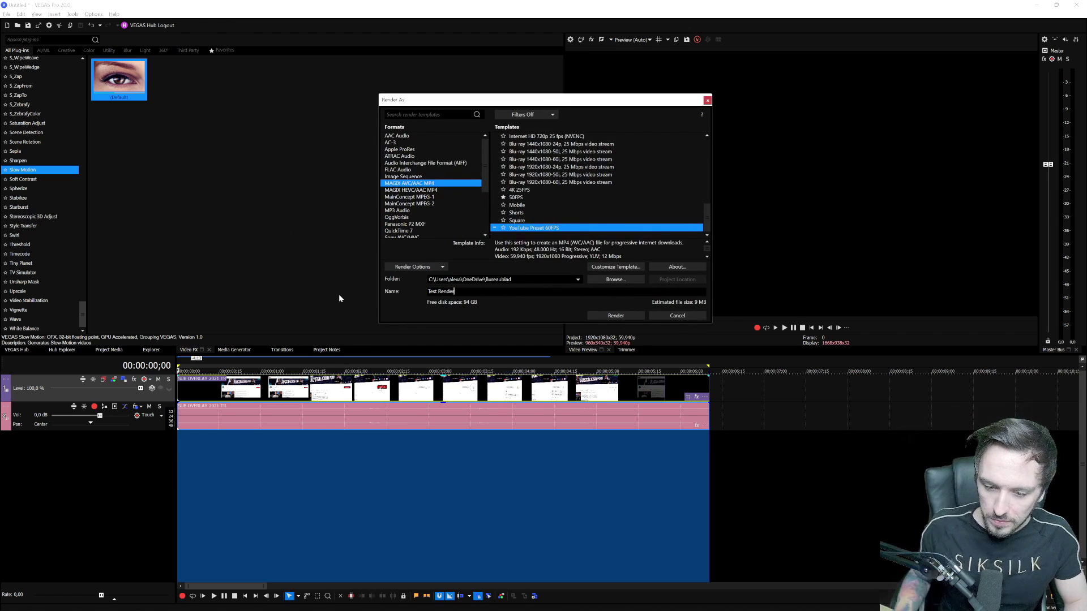
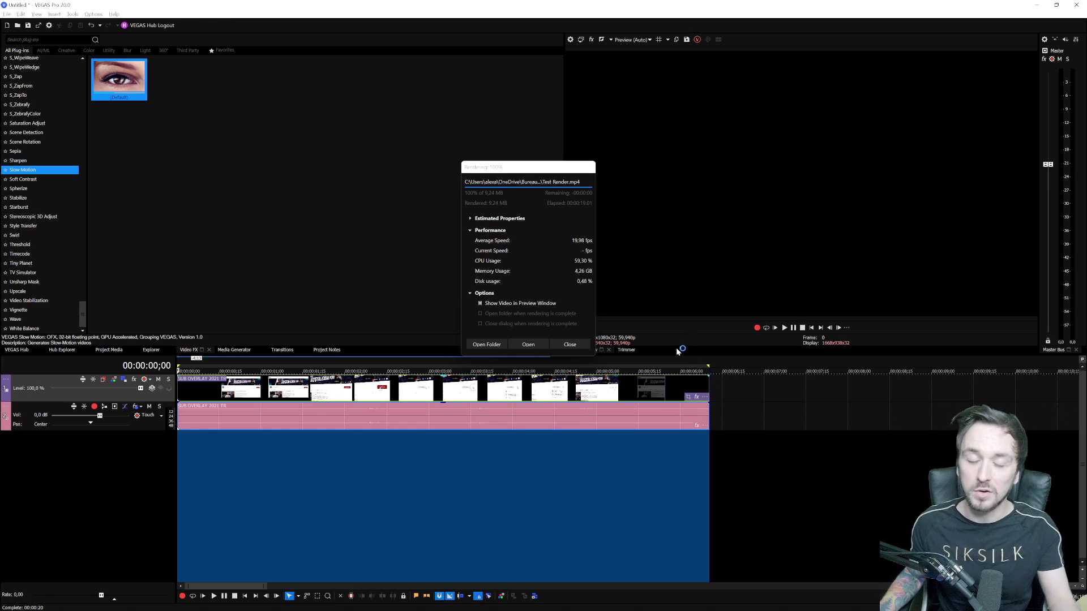
pyautogui.click(569, 344)
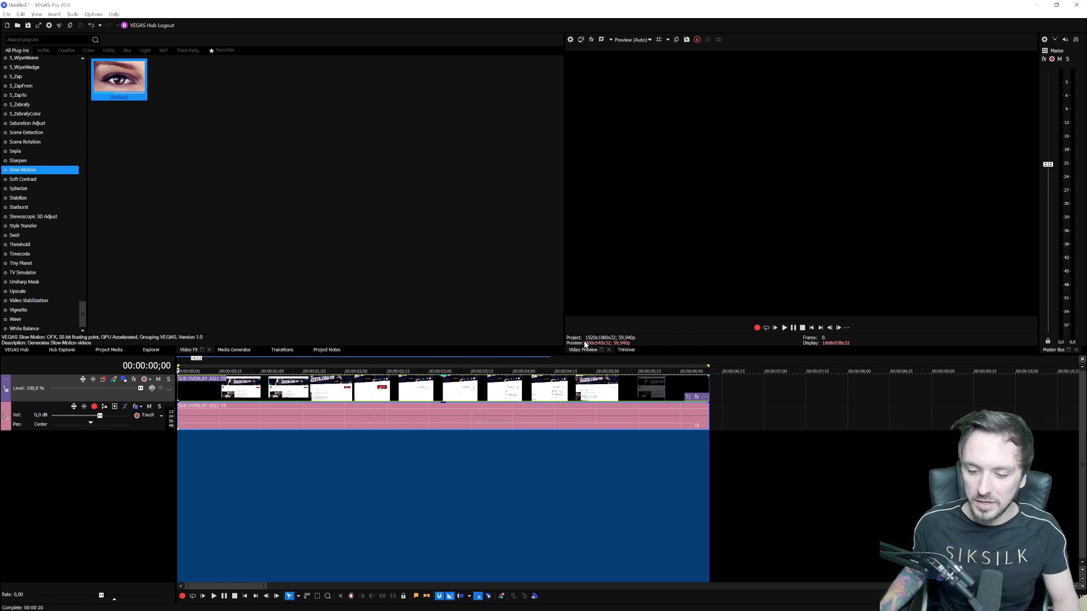
# Place the cursor on the subscribe button moment of the clip and try setting the project frame rate to 30.
pyautogui.click(498, 388)
pyautogui.click(373, 391)
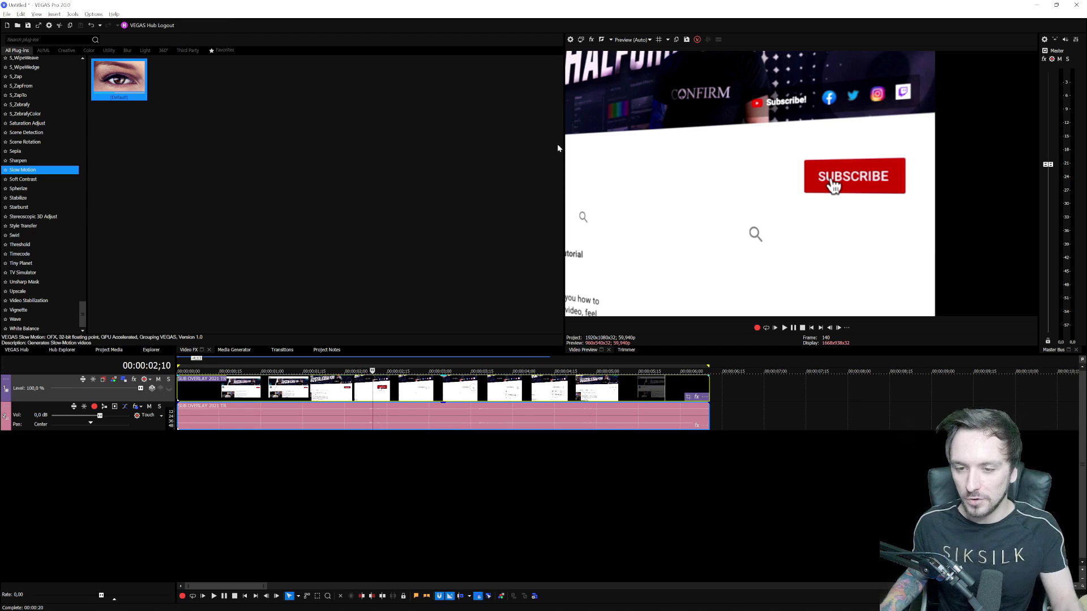
pyautogui.click(570, 39)
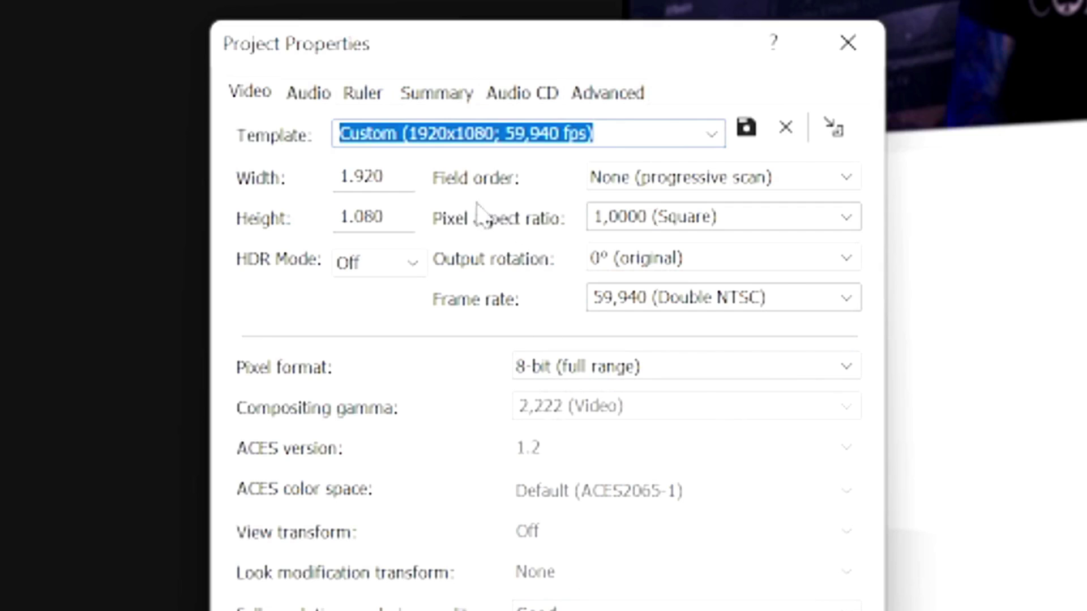
pyautogui.click(714, 291)
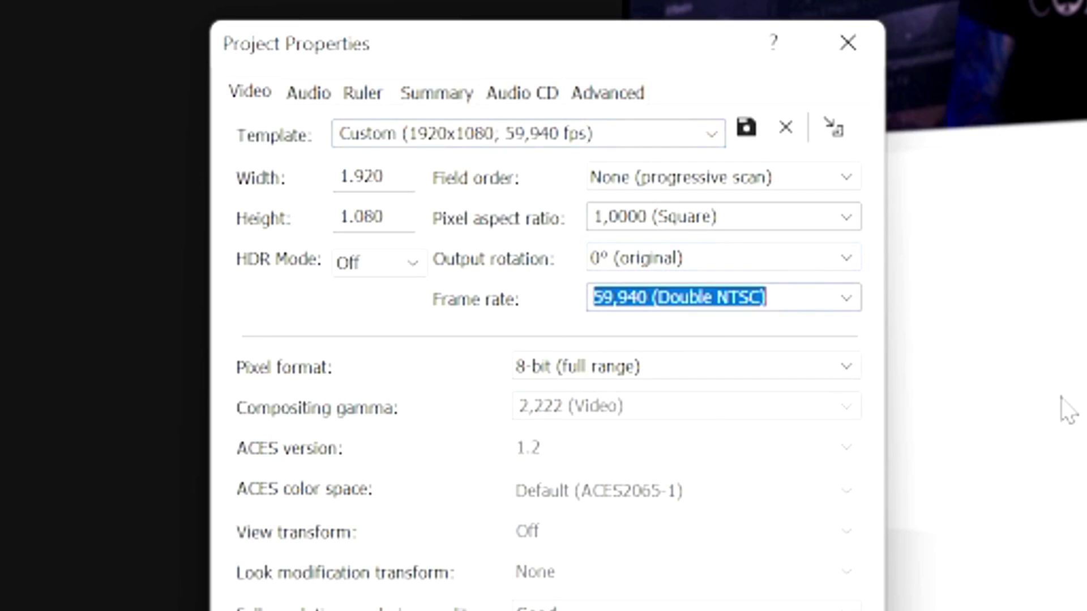
pyautogui.write('30')
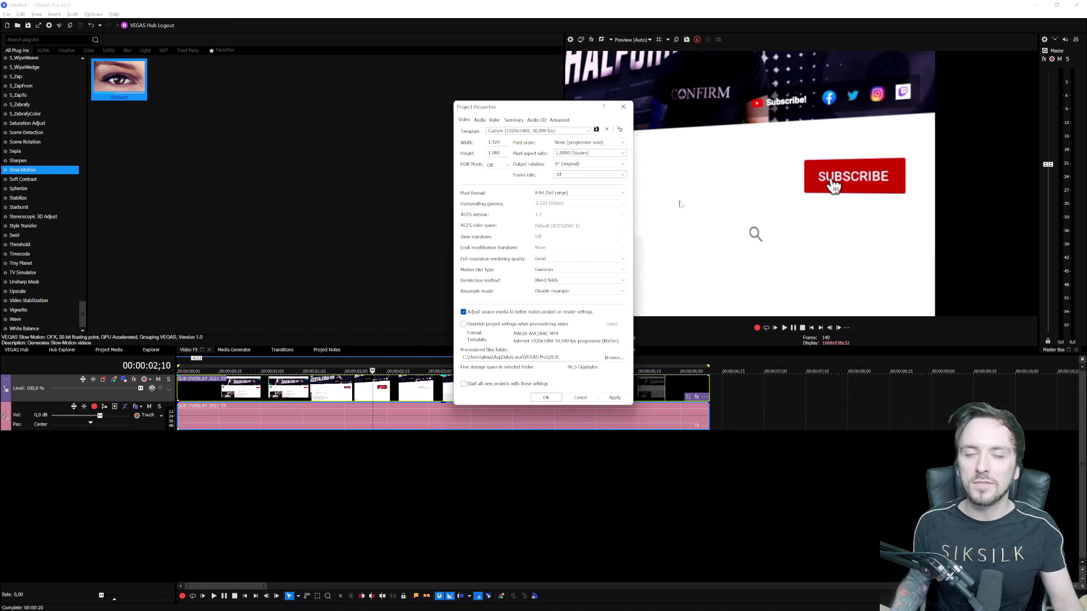
pyautogui.press('Escape')
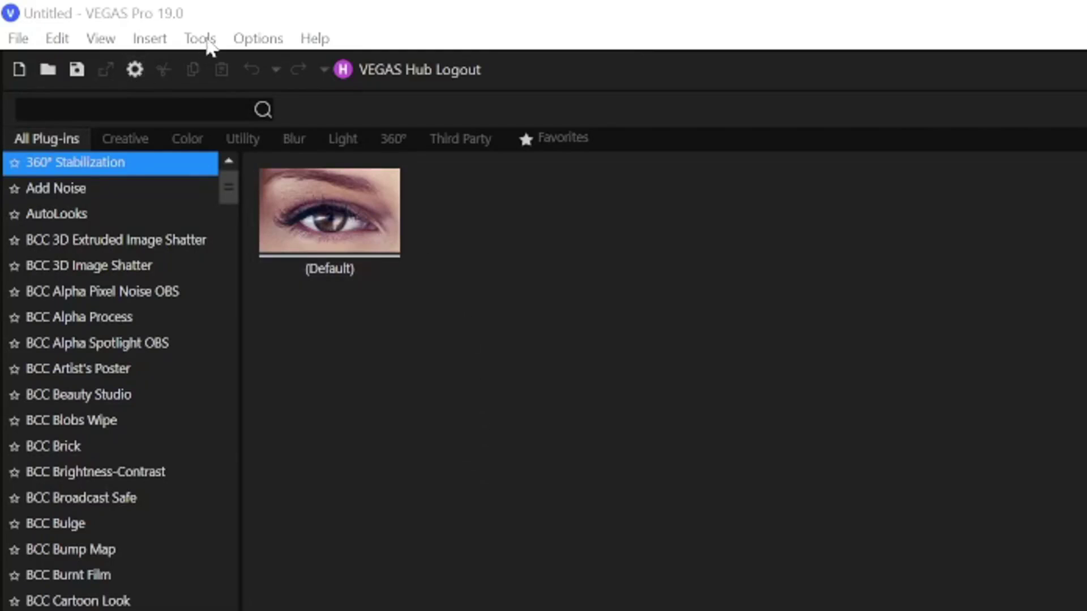
# Open Text to Speech and enter a greeting with the speaker's first name, followed by 'welcome back to a new video about VEGAS Pro 19'.
pyautogui.click(209, 43)
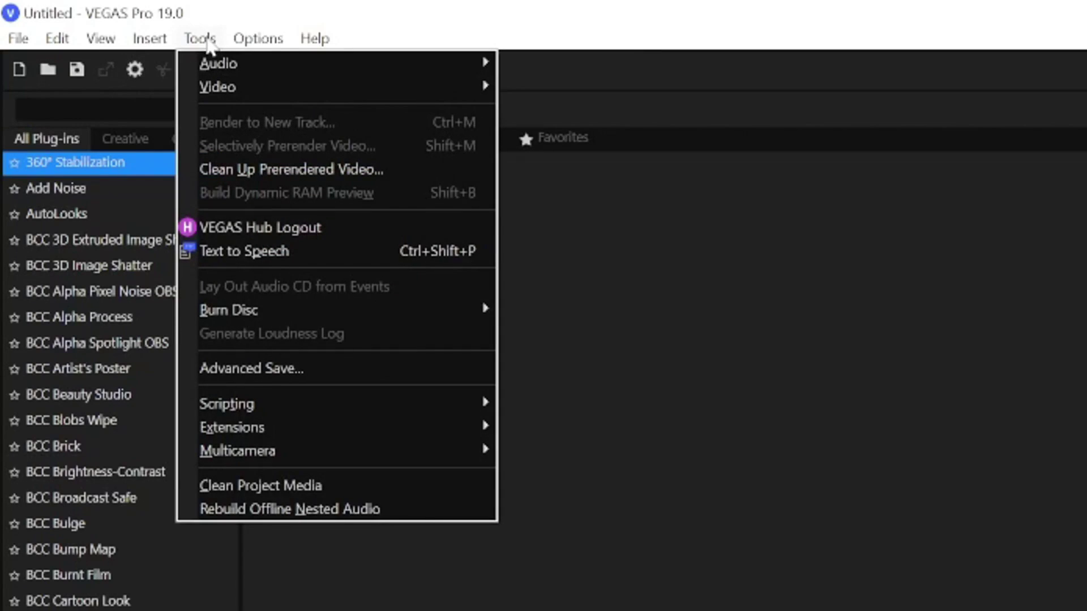
pyautogui.click(396, 253)
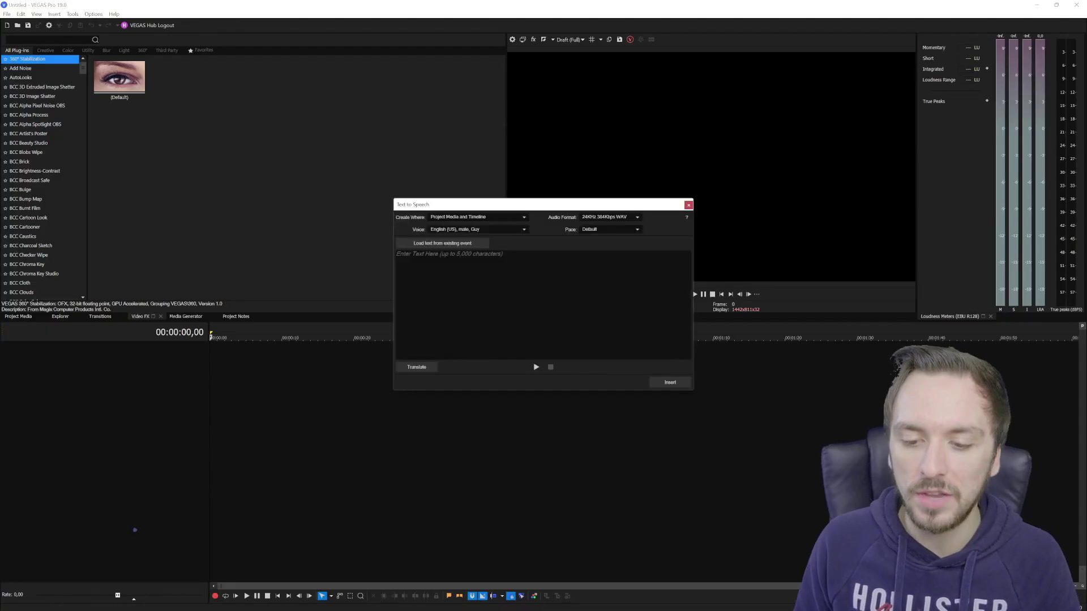
pyautogui.click(397, 254)
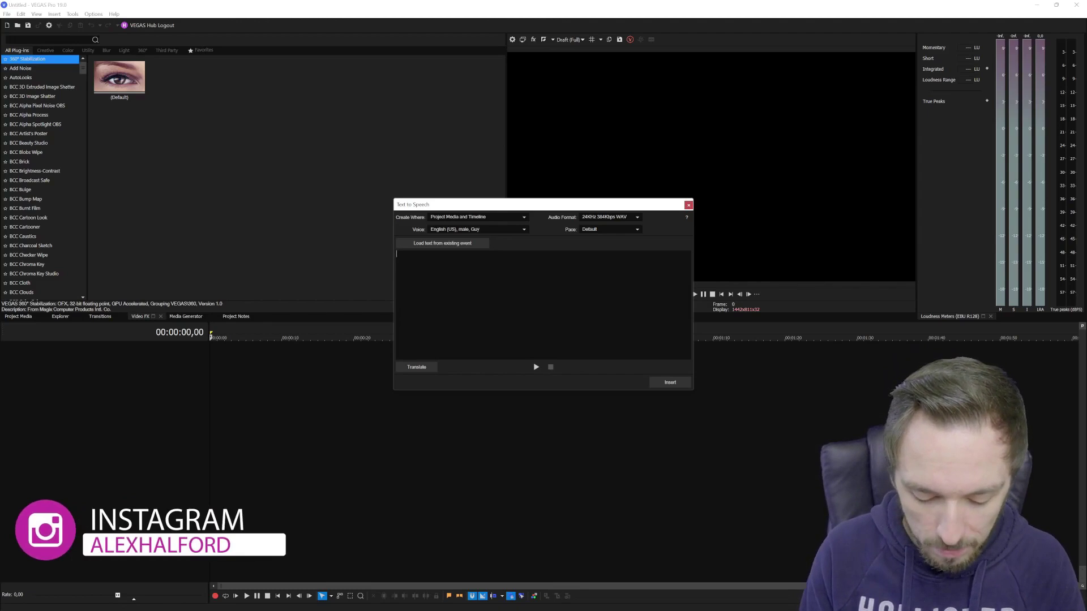
pyautogui.write('Hi, my name is')
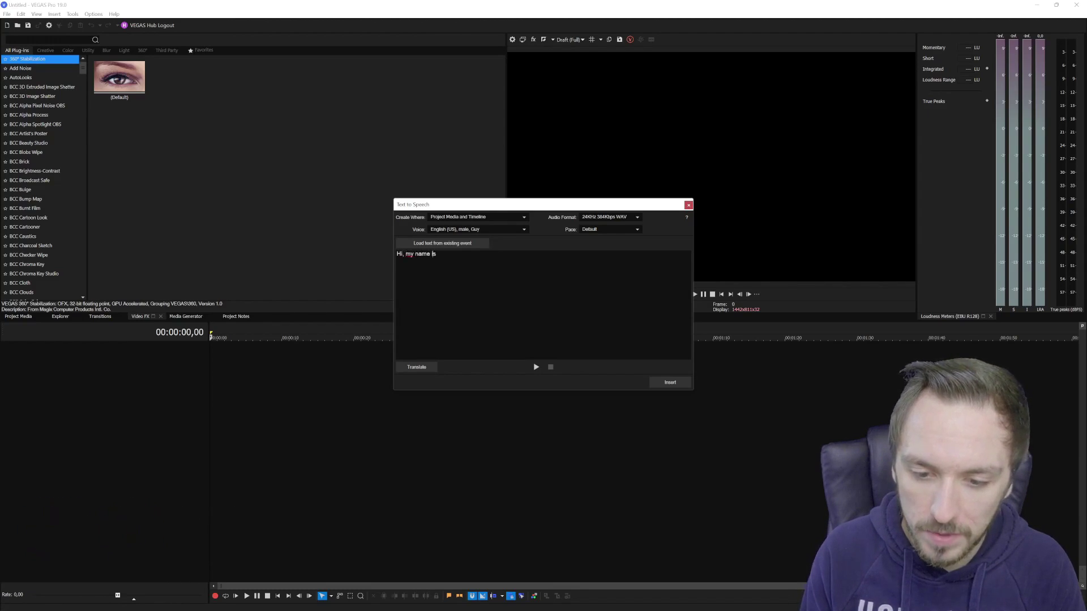
pyautogui.write(' Alex, welcome back t')
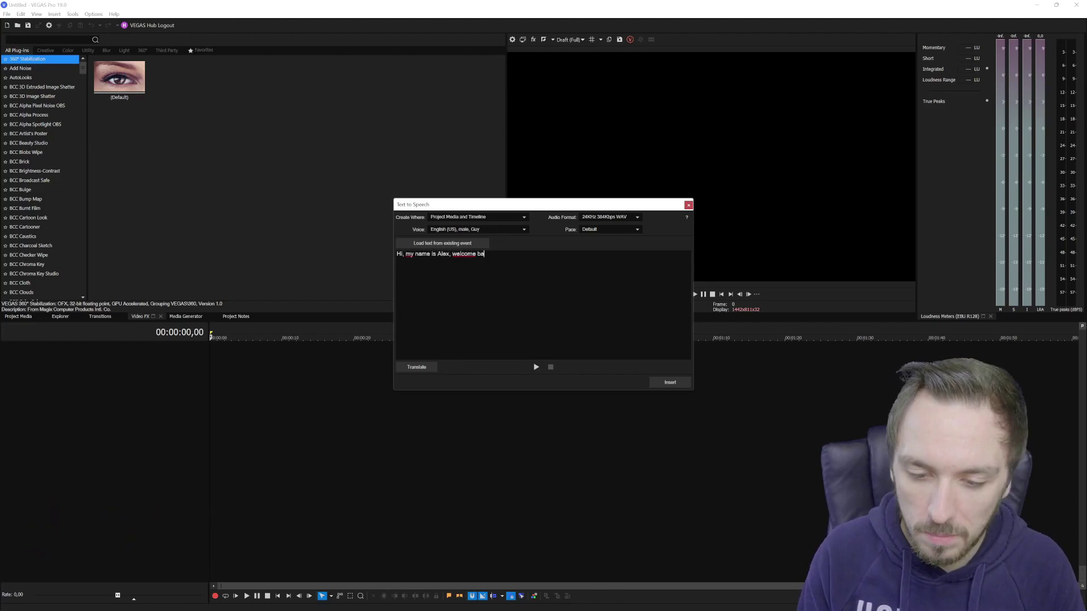
pyautogui.write('o a n')
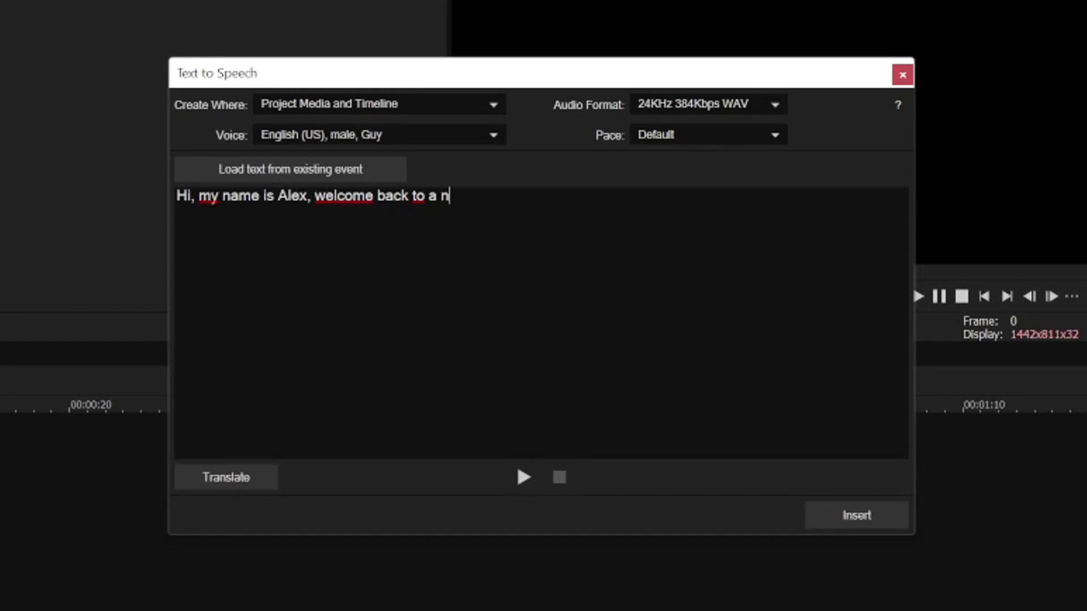
pyautogui.write('ew video about ')
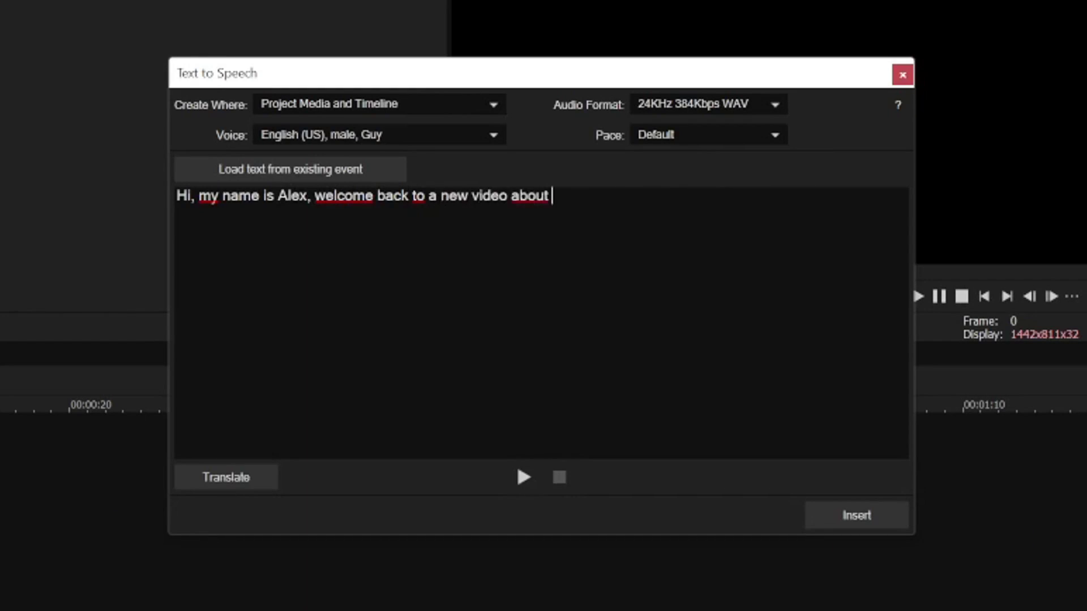
pyautogui.write('VEGAS Pro 19')
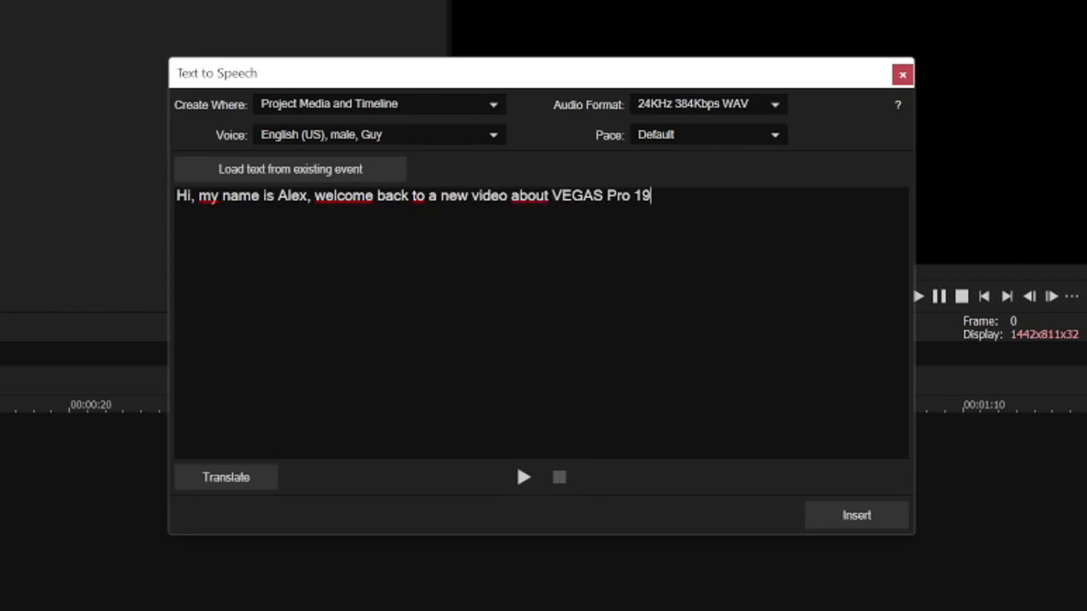
# Complete the narration with 'In this tutorial we are going over the feature which is called text to speech to see how cool and realistic this feature sounds.'.
pyautogui.write('. In this tuto')
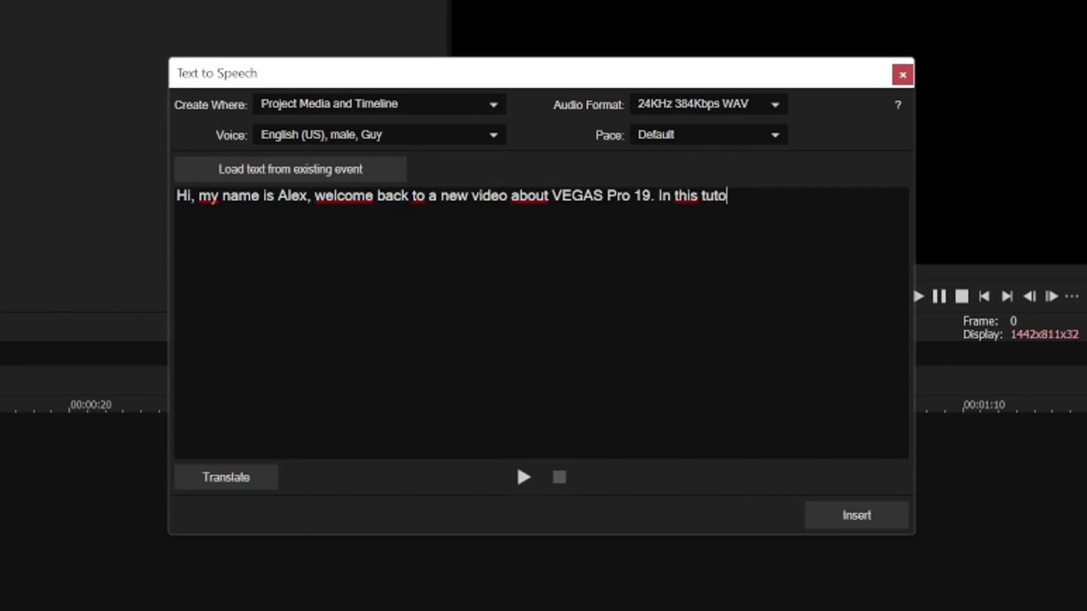
pyautogui.write('rial we are go')
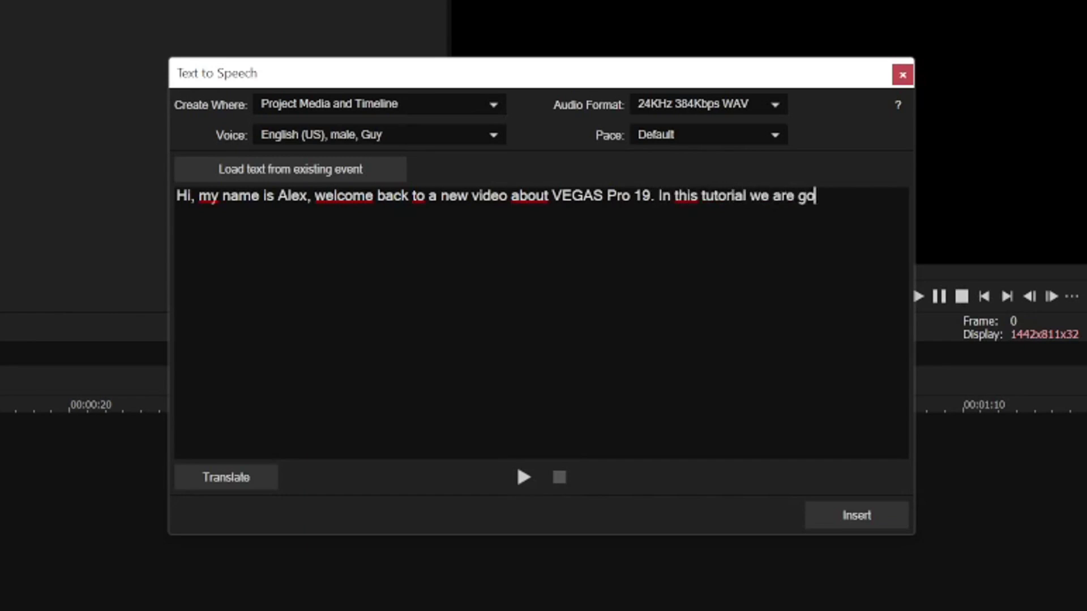
pyautogui.write('ing over the fea')
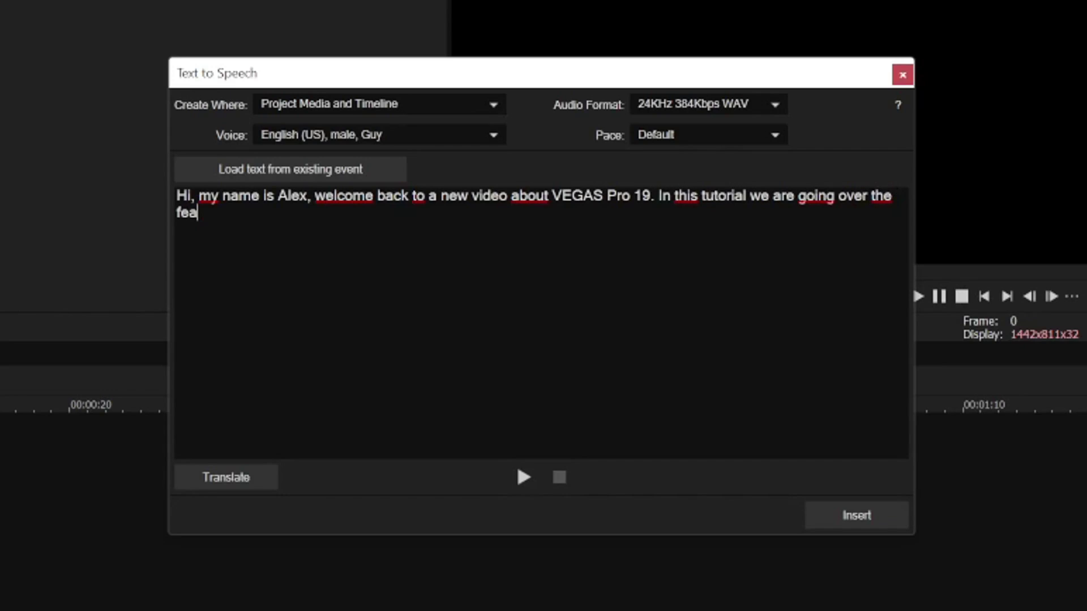
pyautogui.write('ture which is call')
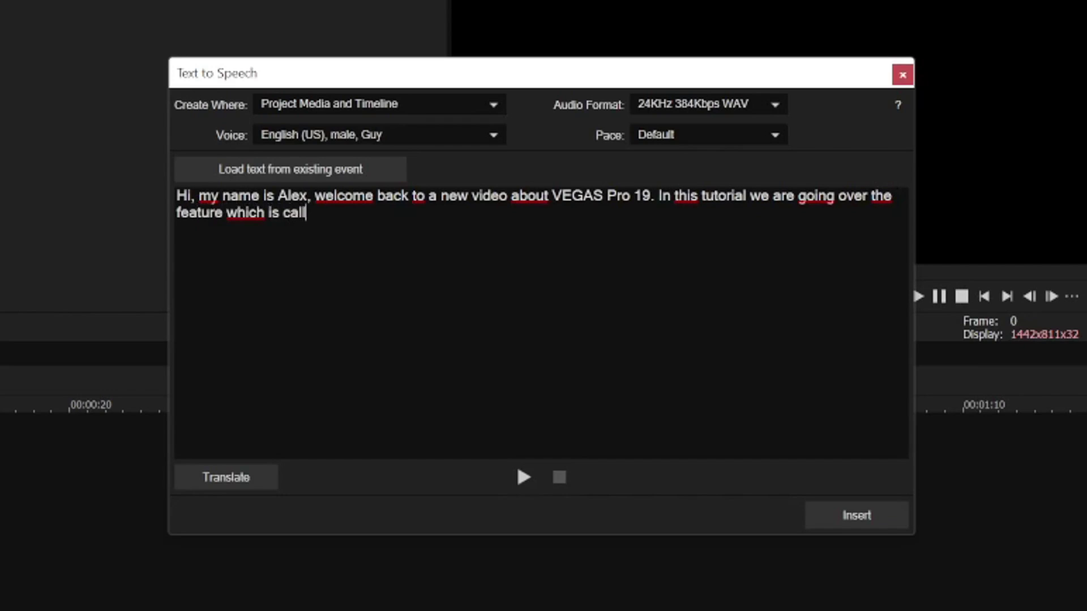
pyautogui.write('ed text to speech to see ')
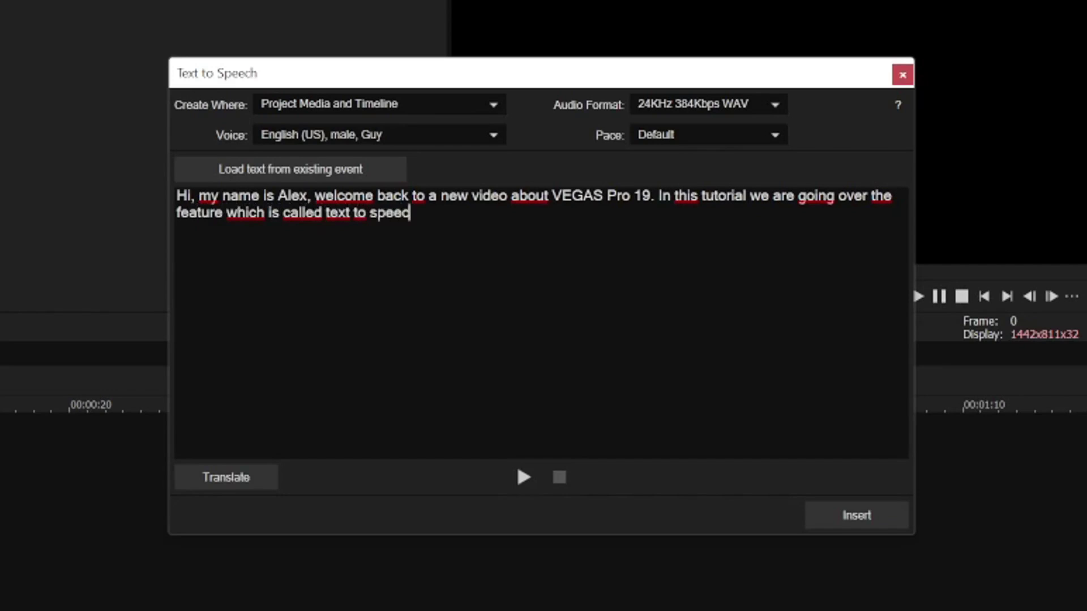
pyautogui.write('how ')
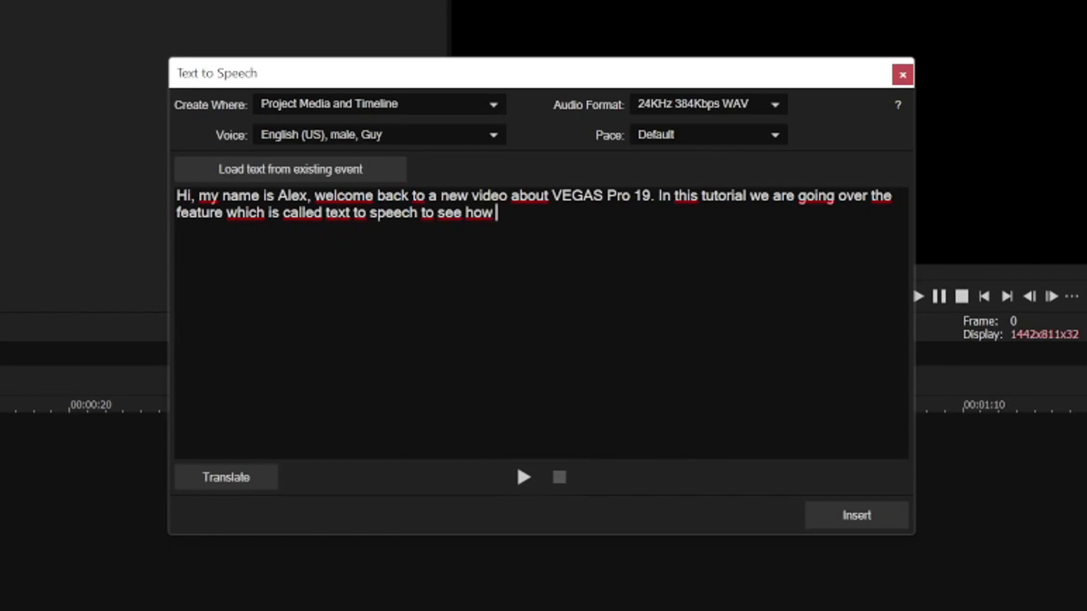
pyautogui.write('cool and realistic this')
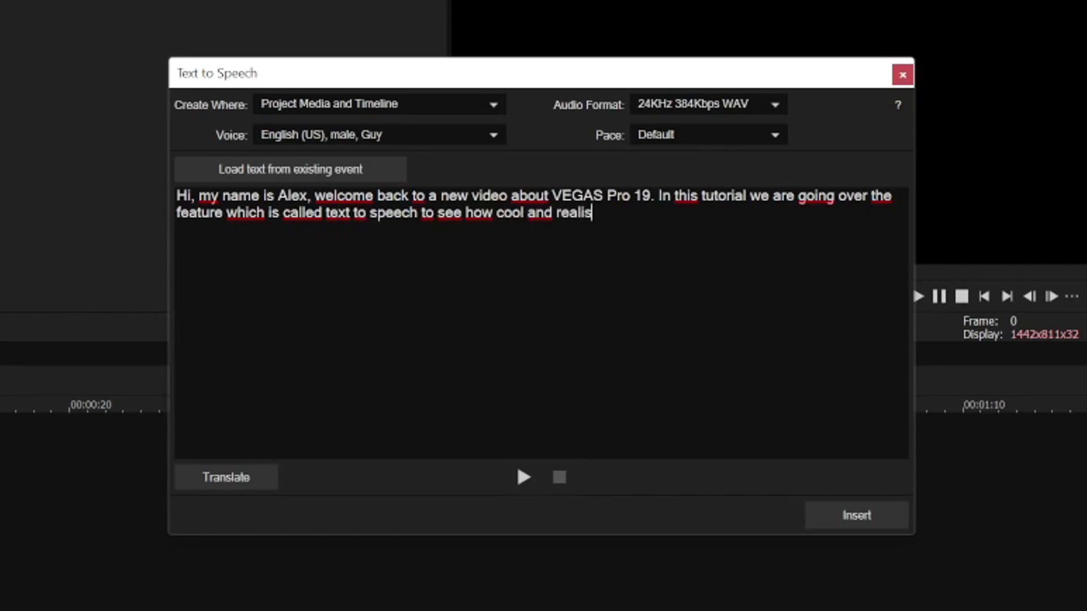
pyautogui.write(' feature sounds.')
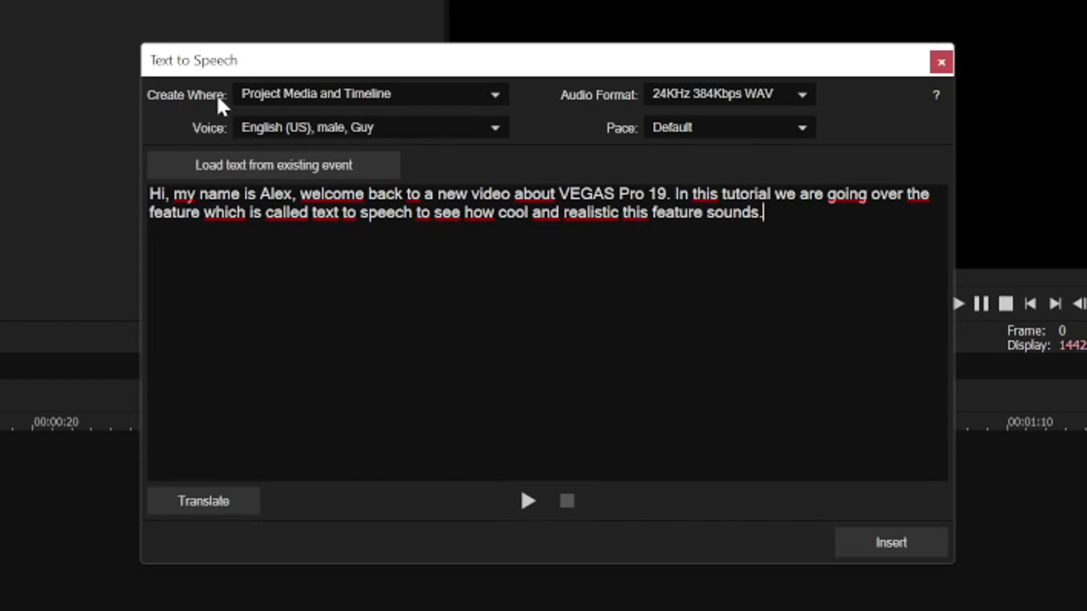
# Look through the destination and voice options for the narration and choose the English (US), male, Guy voice.
pyautogui.click(334, 93)
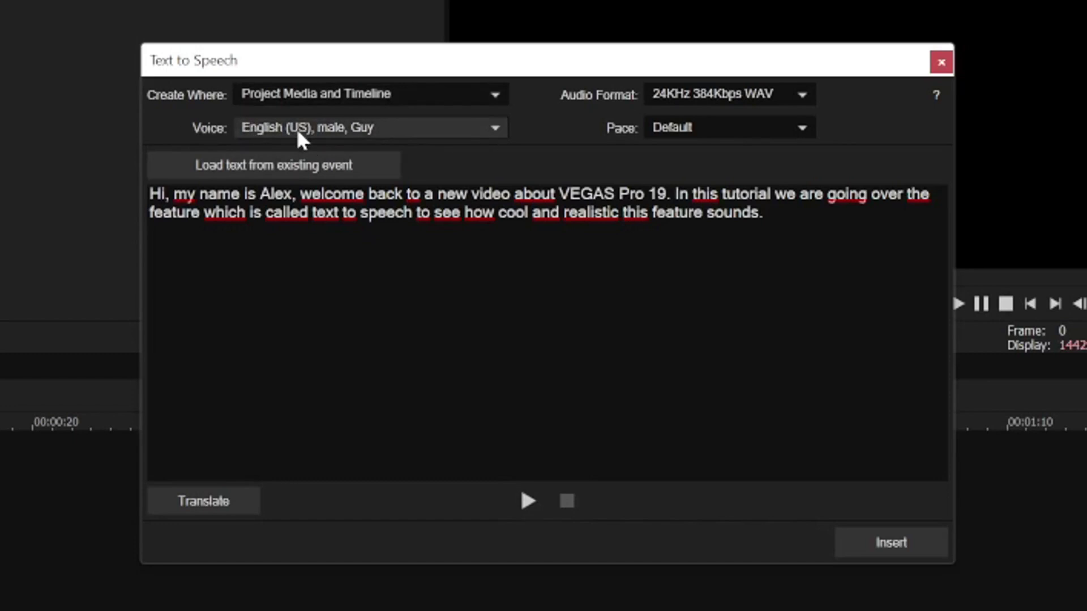
pyautogui.click(342, 128)
pyautogui.scroll(5, 402, 236)
pyautogui.scroll(5, 410, 286)
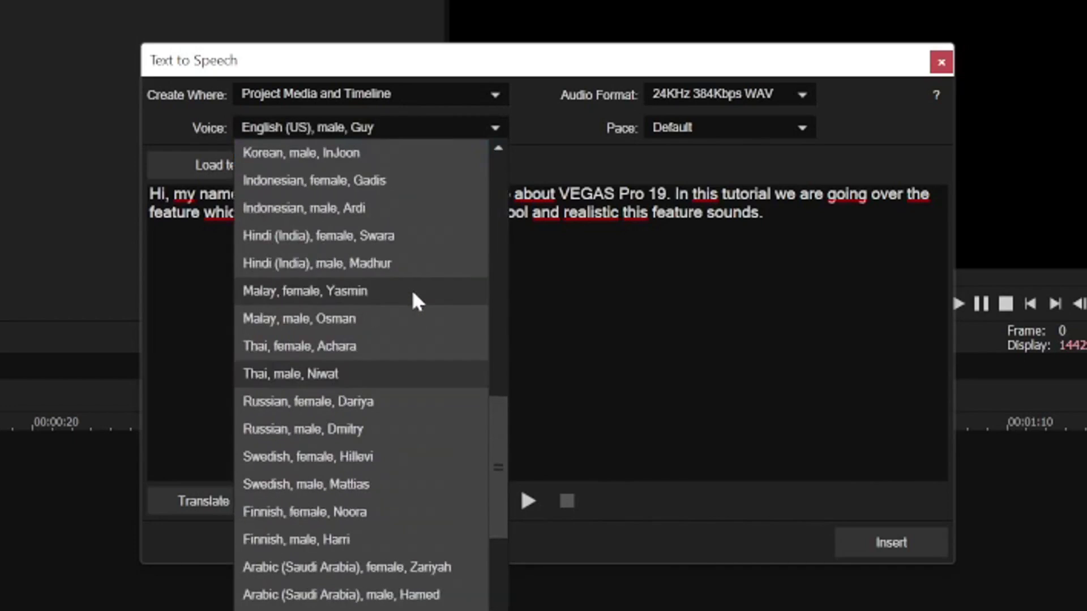
pyautogui.scroll(-4, 377, 236)
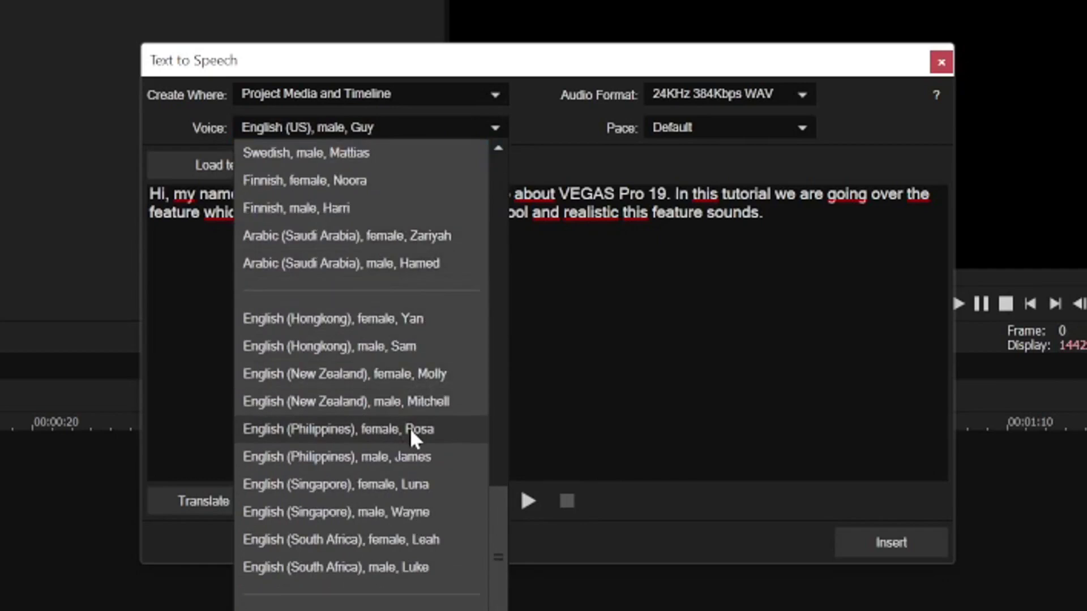
pyautogui.scroll(15, 369, 363)
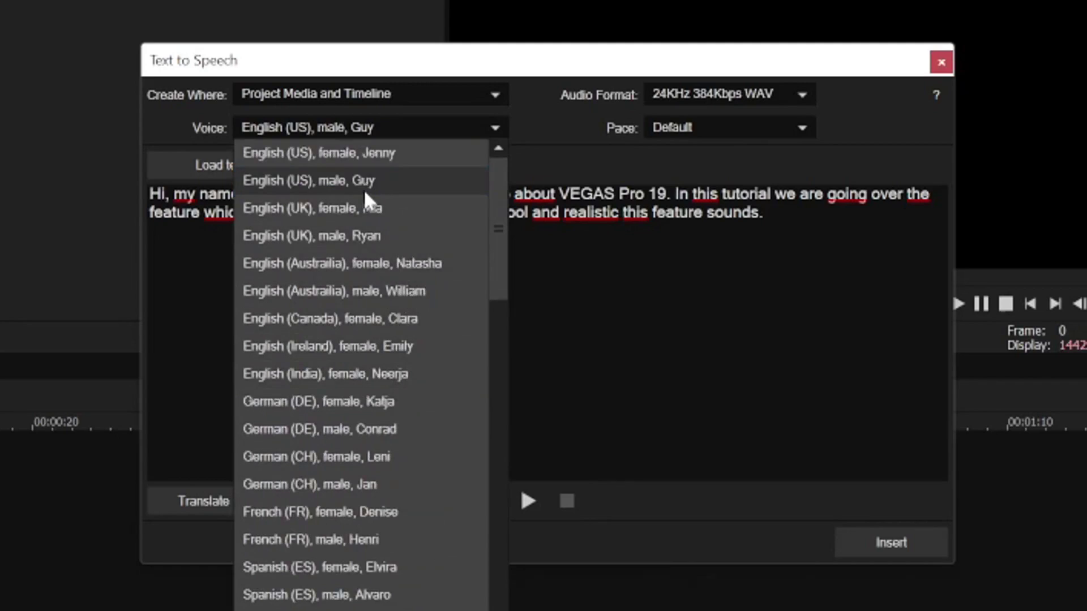
pyautogui.click(414, 179)
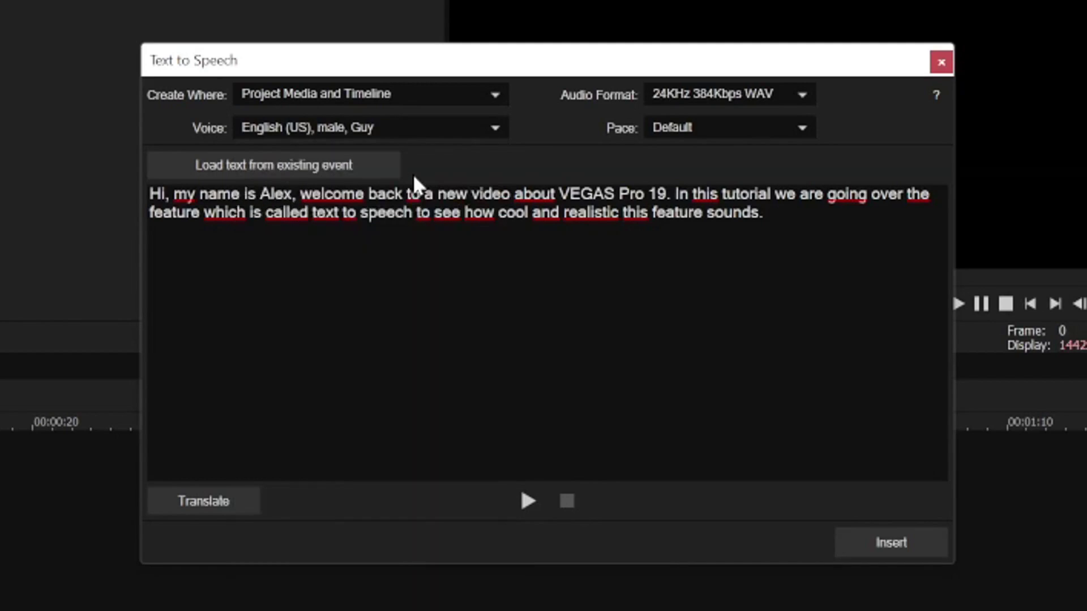
# Choose the 24KHz 384Kbps WAV audio format and the Default pace, and preview the narration.
pyautogui.click(686, 98)
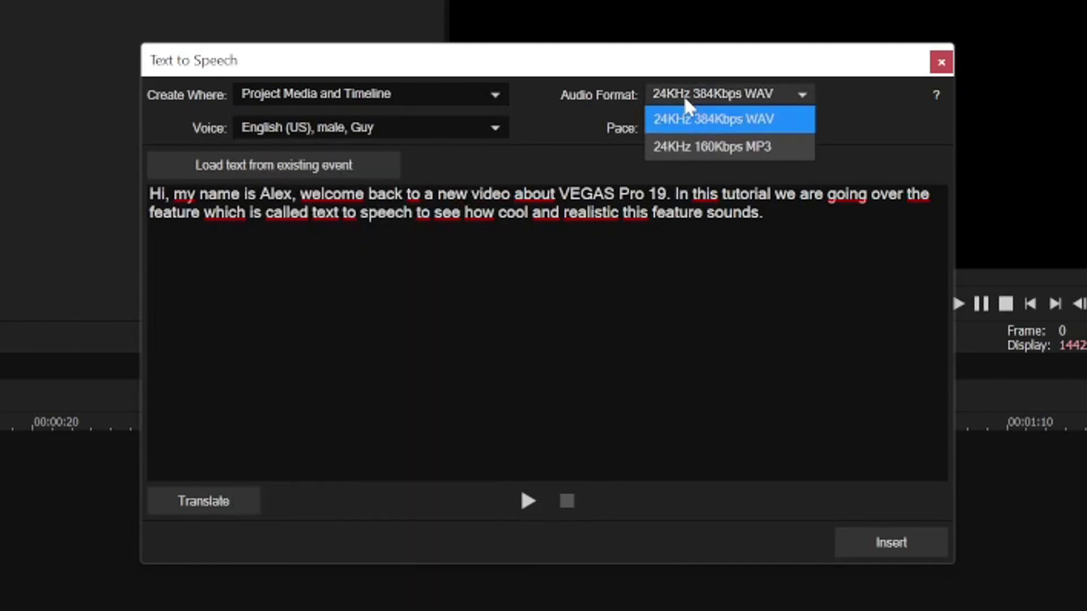
pyautogui.click(730, 120)
pyautogui.click(713, 127)
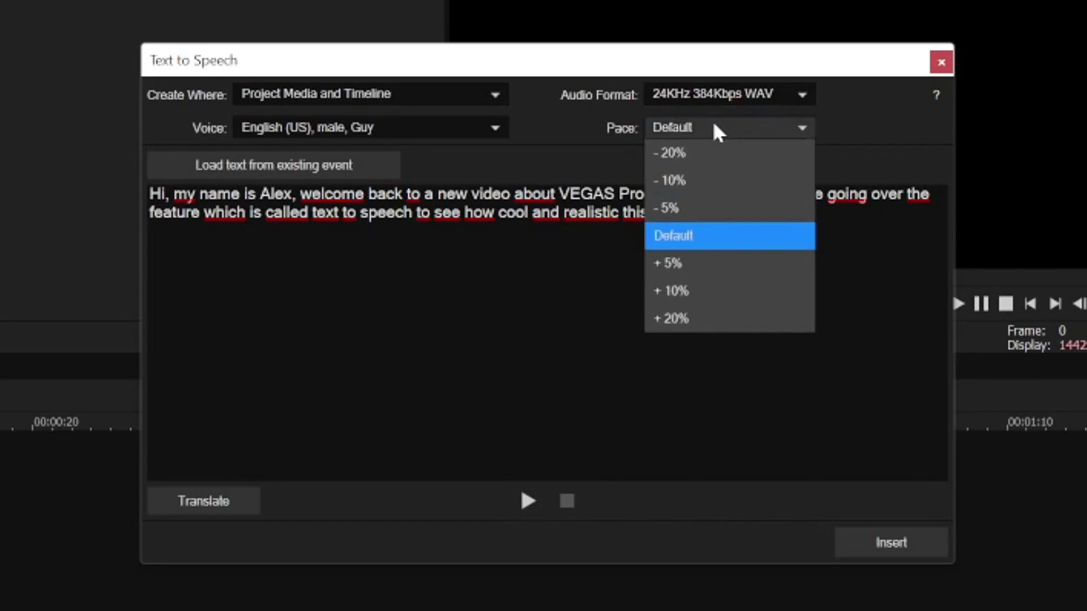
pyautogui.click(720, 237)
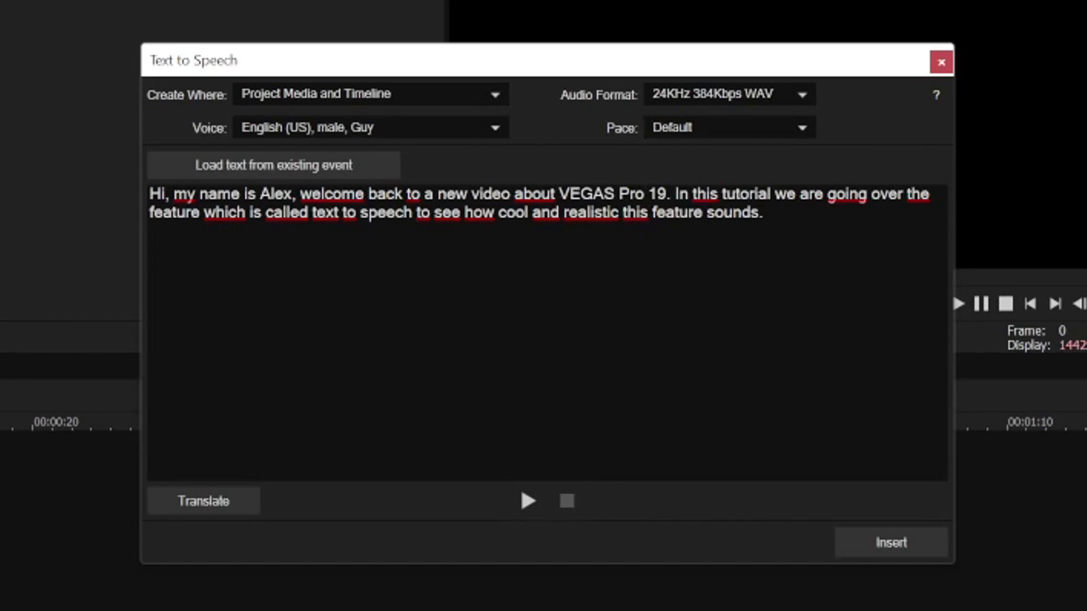
pyautogui.click(525, 502)
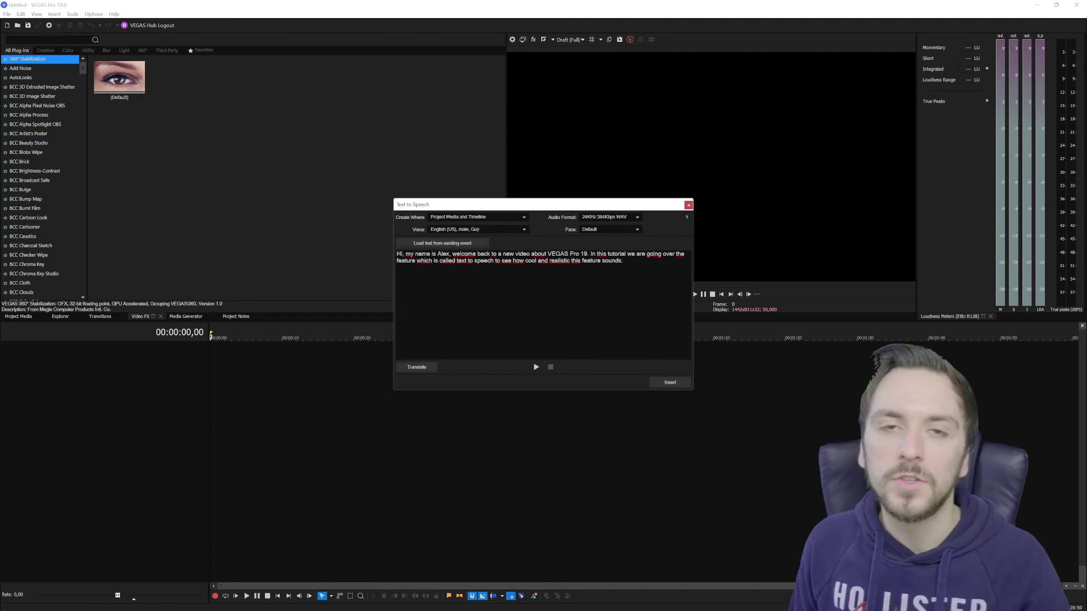
# Switch the narration to the English (UK), female, Mia voice and preview it.
pyautogui.click(485, 229)
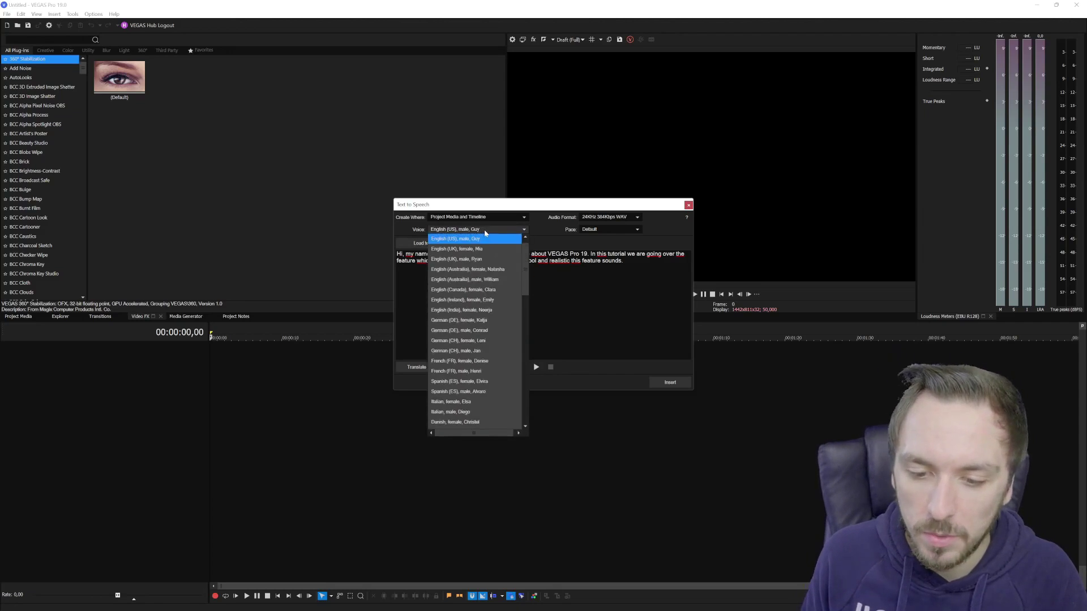
pyautogui.click(490, 249)
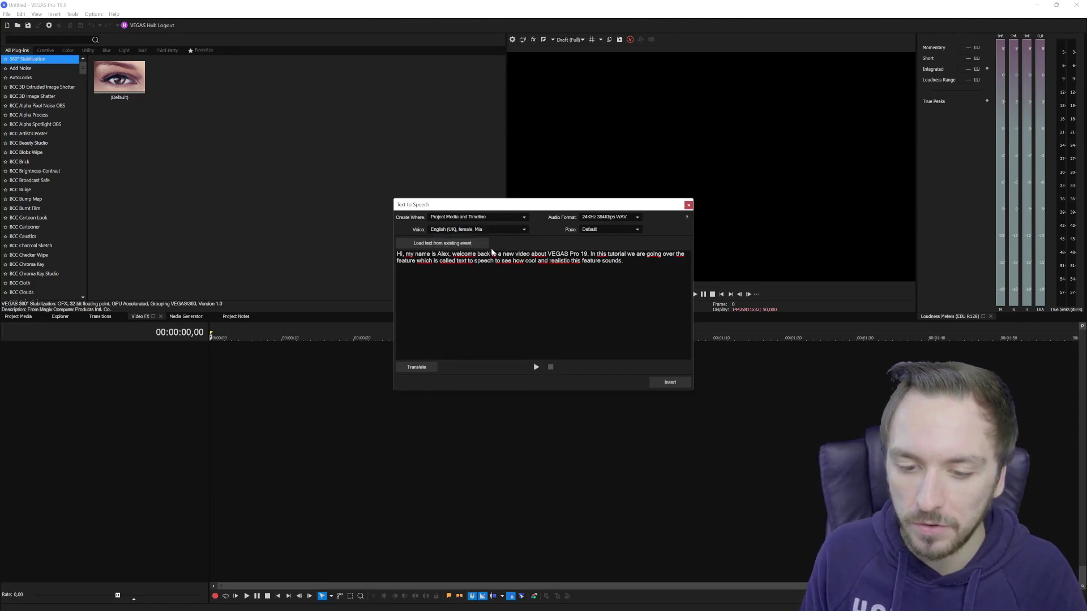
pyautogui.click(536, 368)
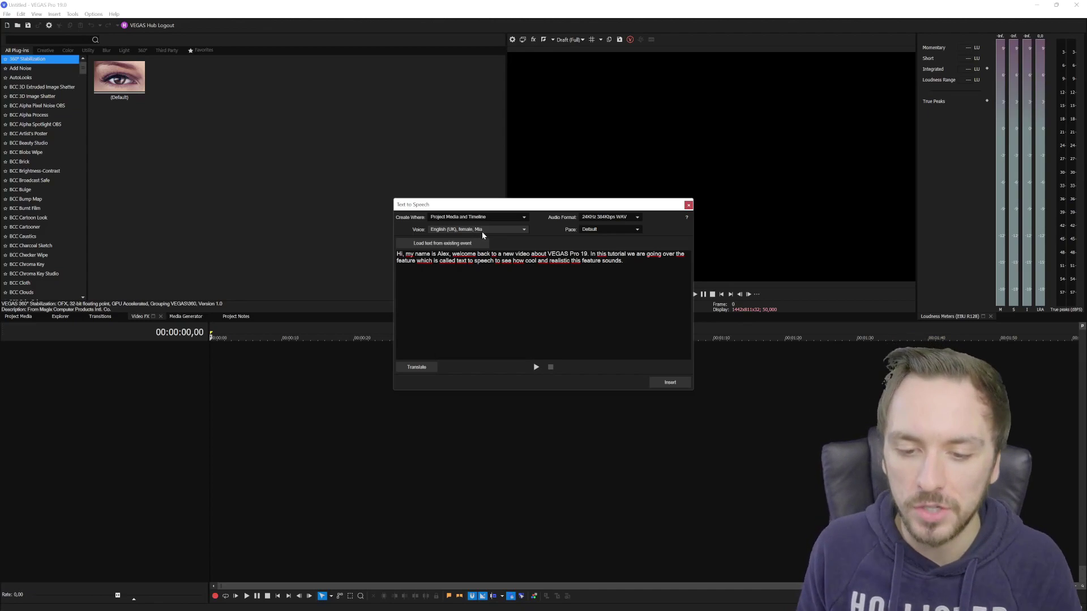
# Set the narration voice to English (US), female, Jenny and preview it.
pyautogui.click(487, 231)
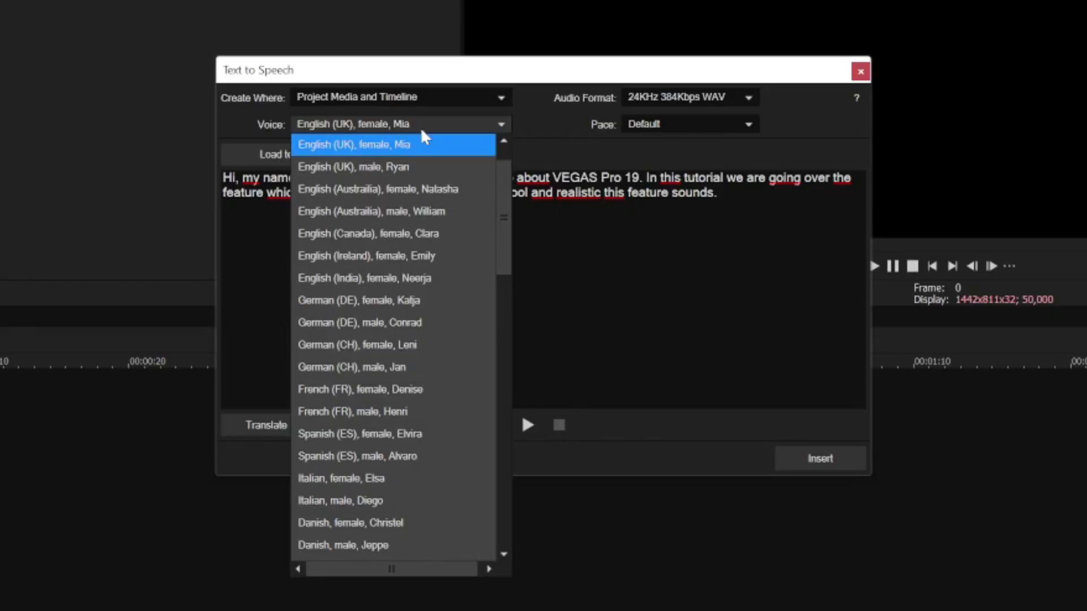
pyautogui.scroll(1, 421, 147)
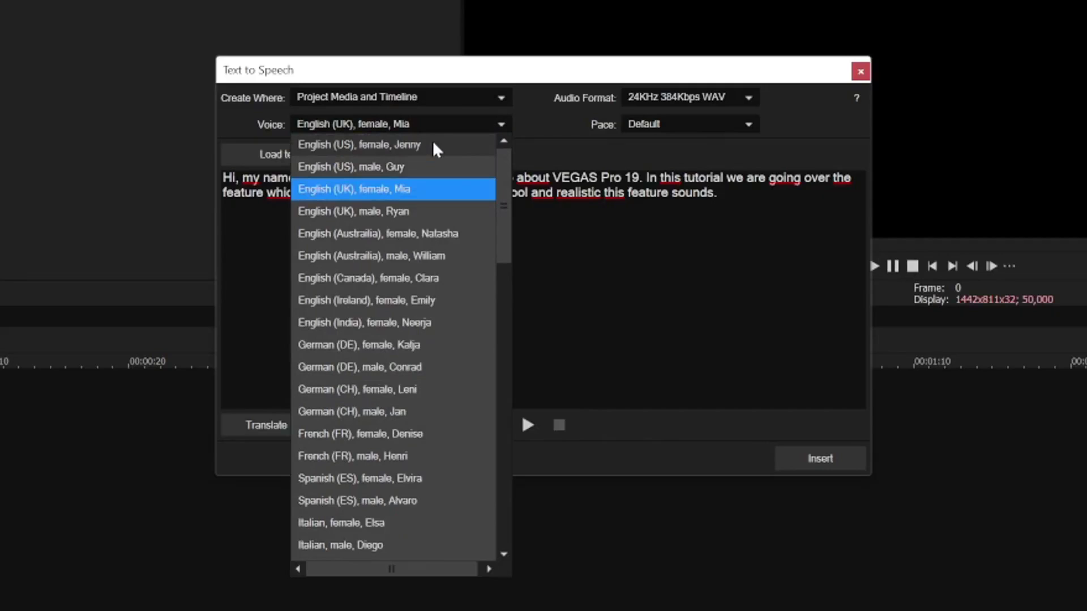
pyautogui.click(433, 145)
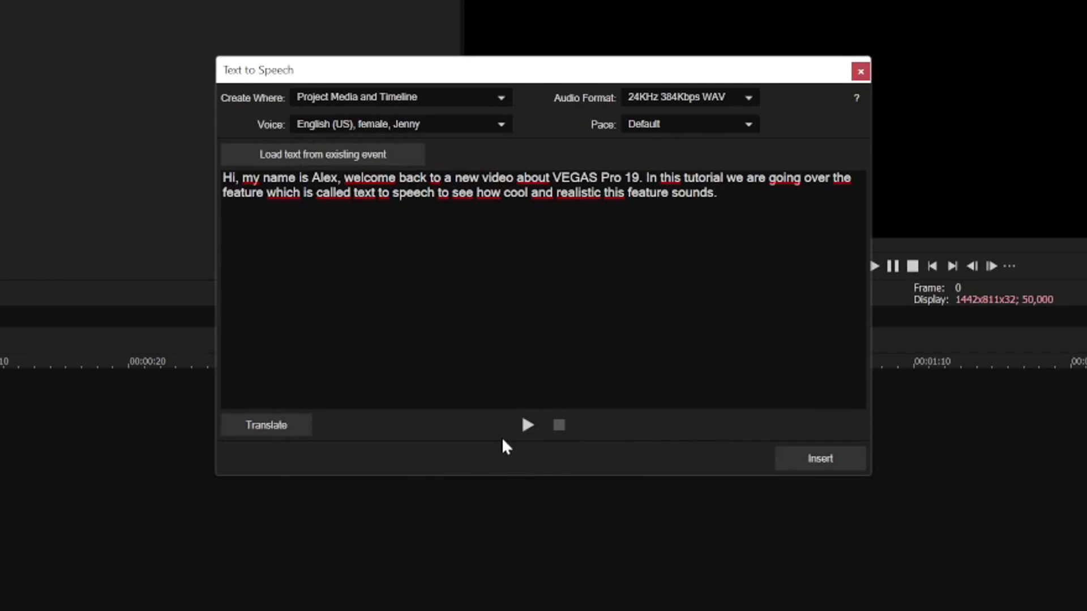
pyautogui.click(526, 425)
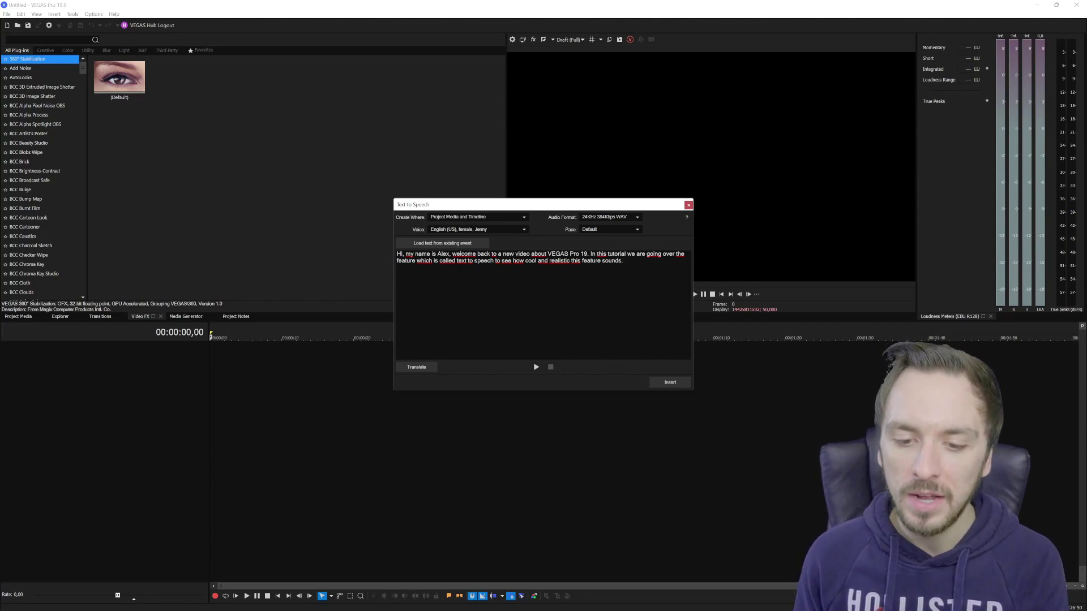
# Insert the generated narration into the project and timeline, and close the Text to Speech dialog.
pyautogui.click(670, 382)
pyautogui.scroll(5, 286, 373)
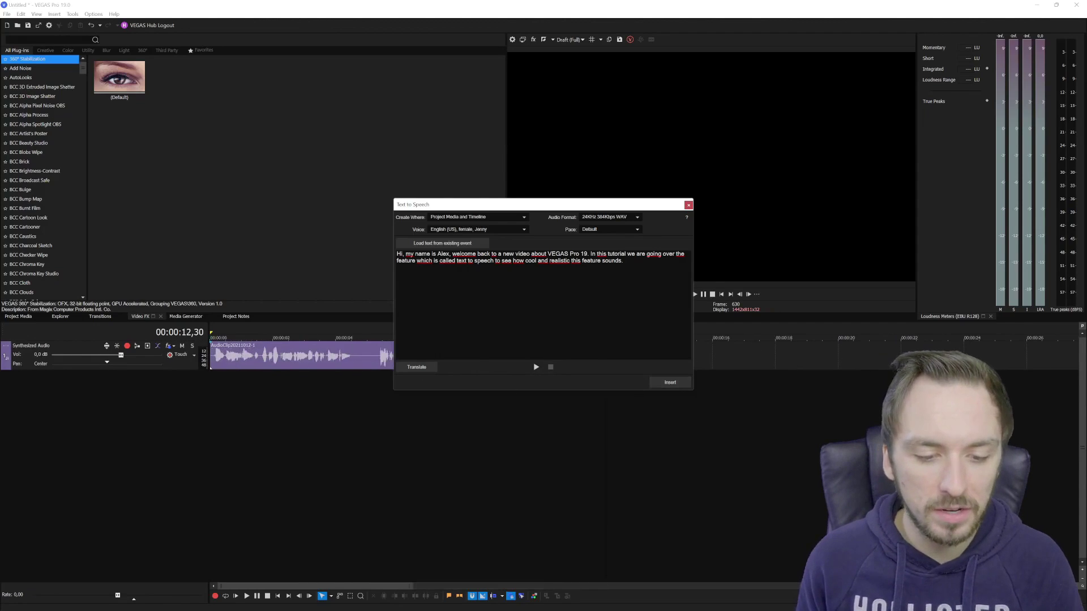
pyautogui.click(688, 205)
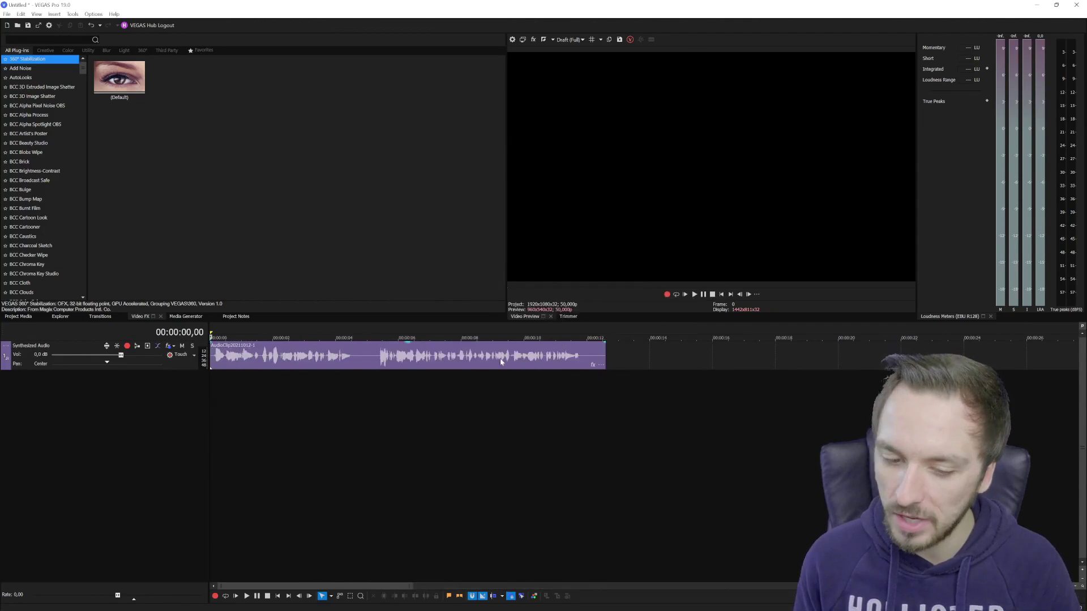
# Open the event effects of the narration clip on the timeline and add a Reverb effect.
pyautogui.scroll(3, 411, 369)
pyautogui.scroll(-2, 410, 370)
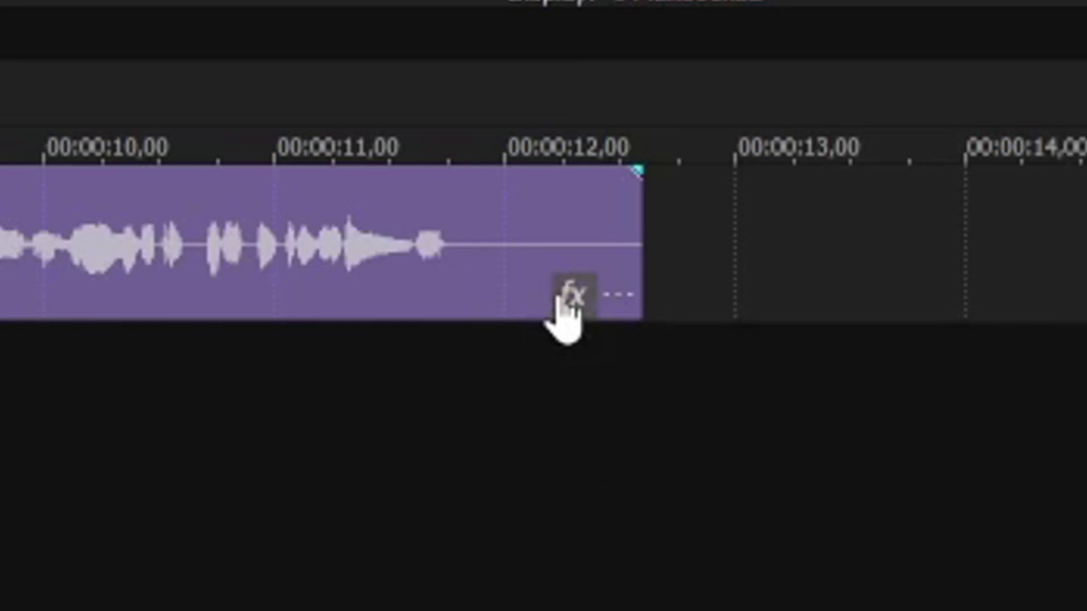
pyautogui.click(560, 295)
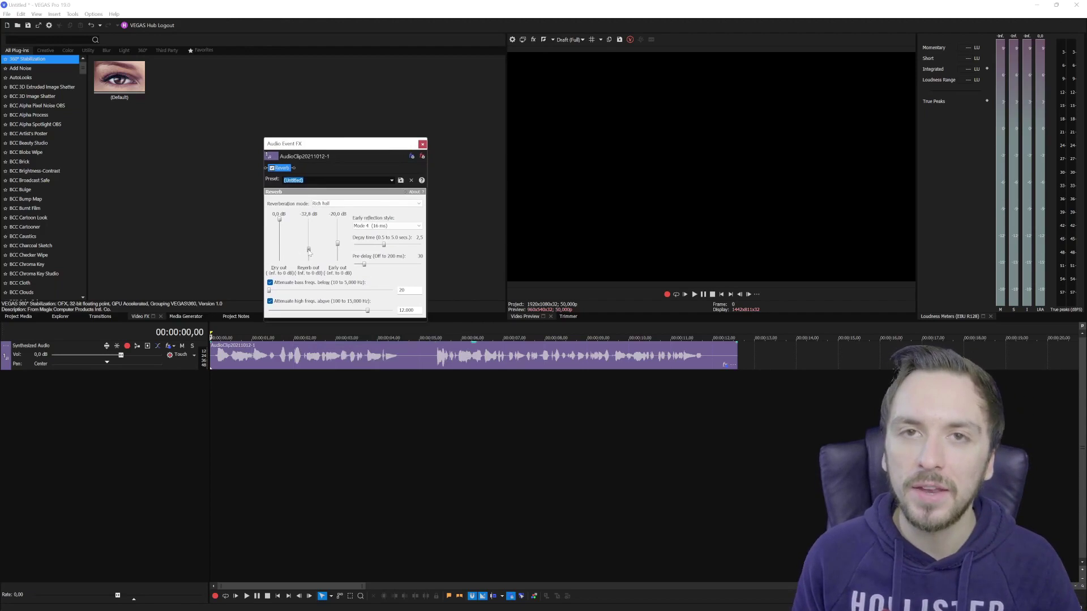
# Play the narration clip from its beginning to hear the reverb, and close the event effects window.
pyautogui.click(214, 352)
pyautogui.press('space')
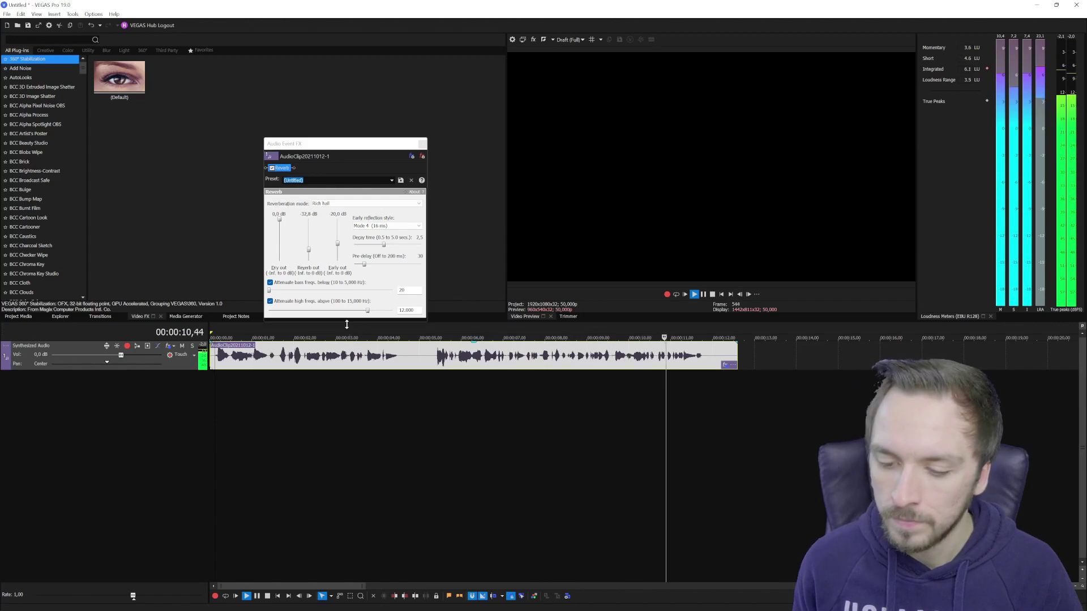
pyautogui.press('space')
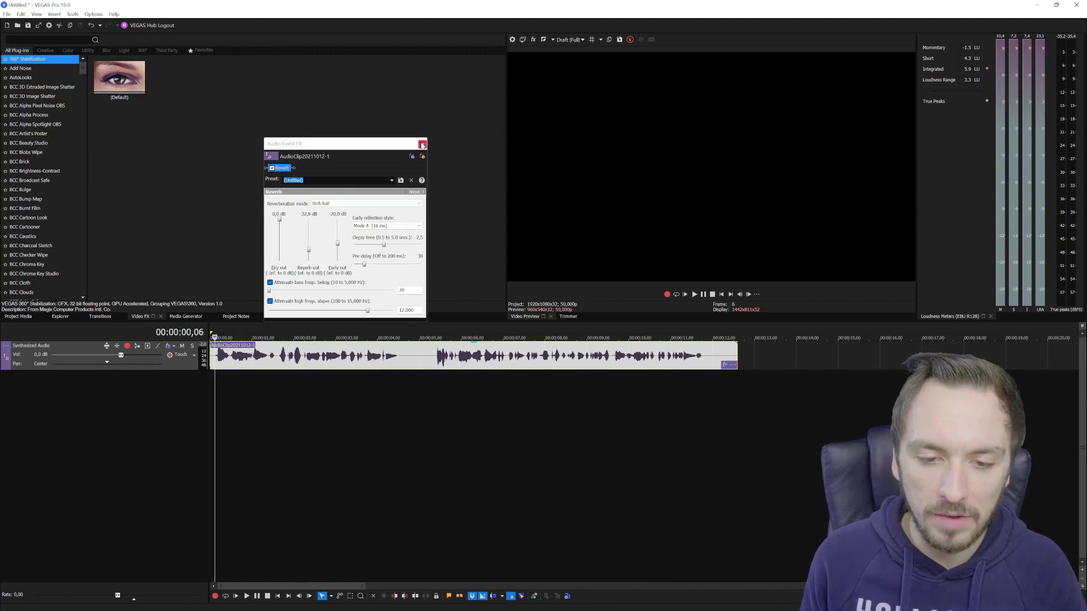
pyautogui.click(386, 342)
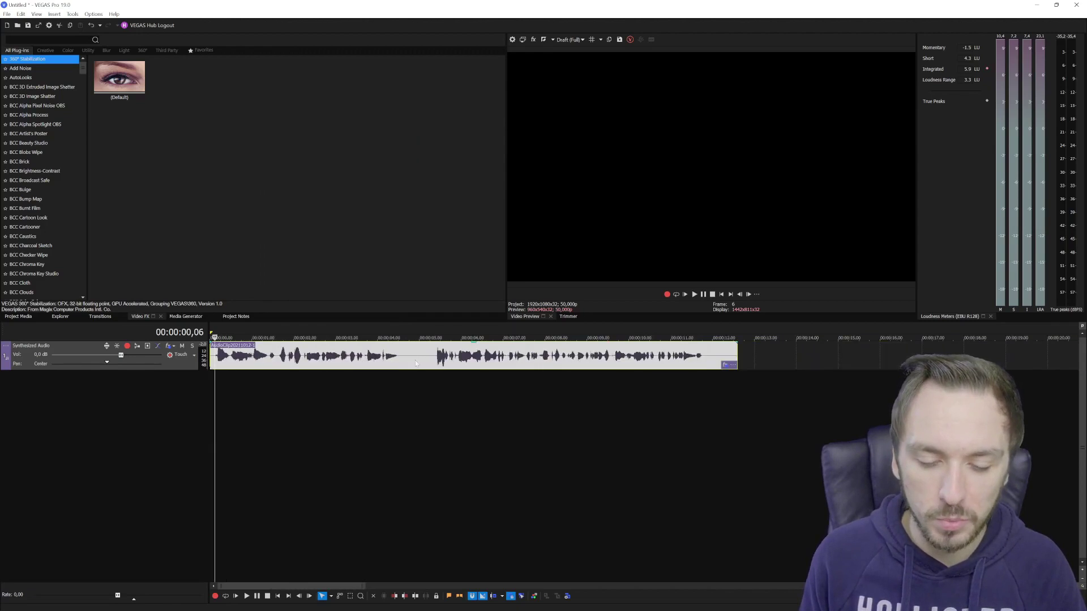
# Place the cursor at 00:00:04,31 in the pause between the two narration sentences, and open Text to Speech again.
pyautogui.click(403, 356)
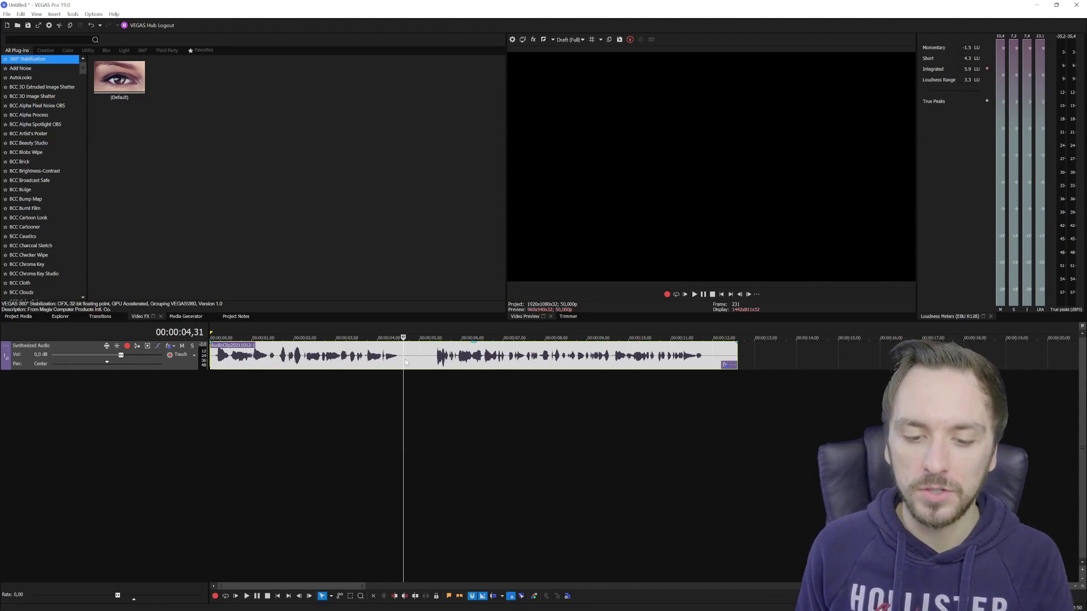
pyautogui.scroll(2, 524, 368)
pyautogui.scroll(-2, 577, 360)
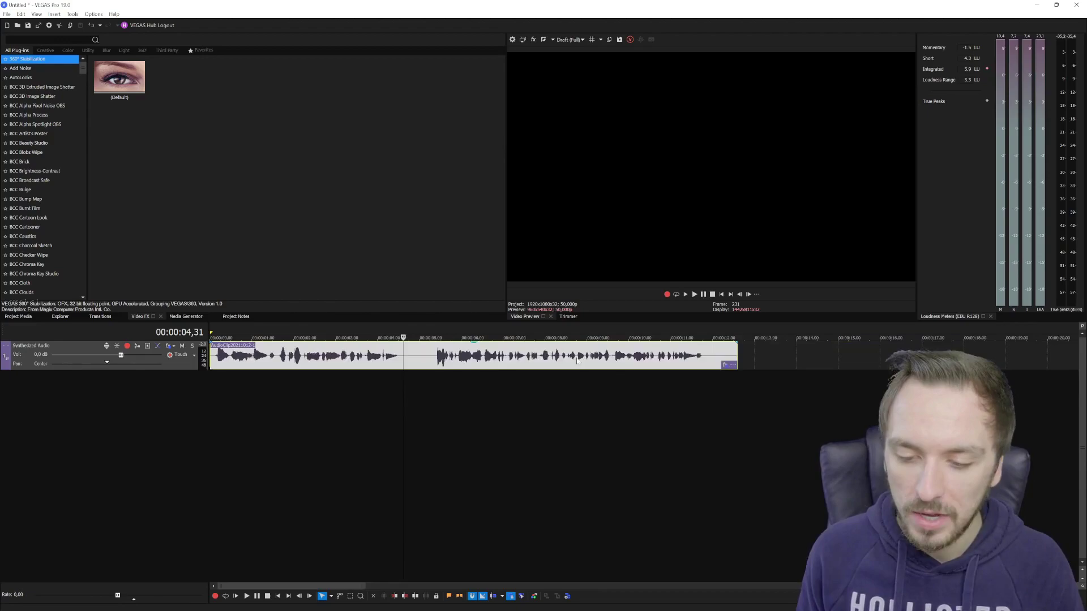
pyautogui.click(71, 14)
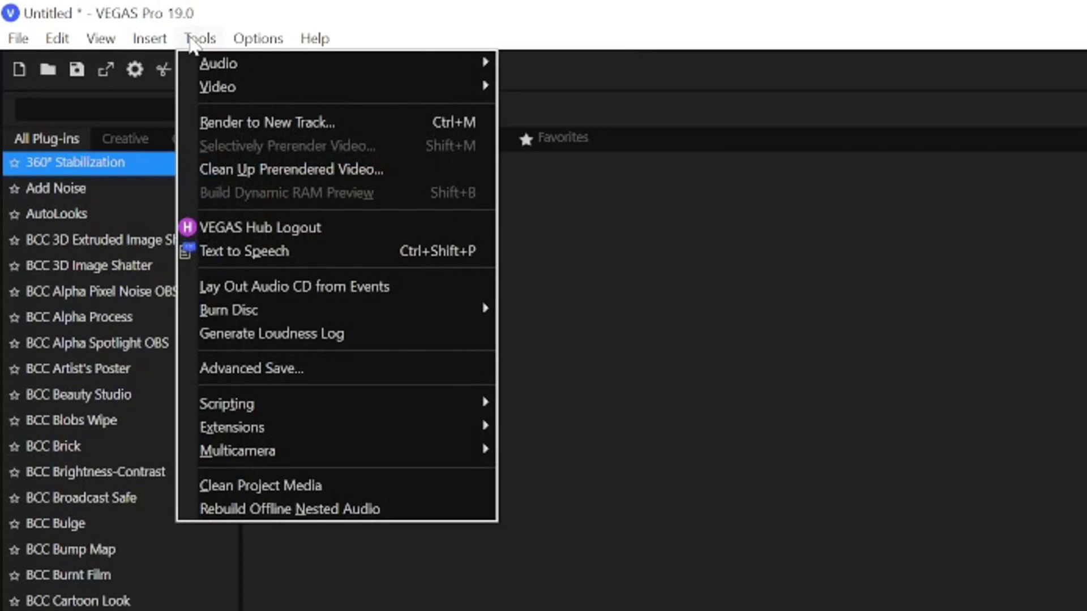
pyautogui.click(381, 256)
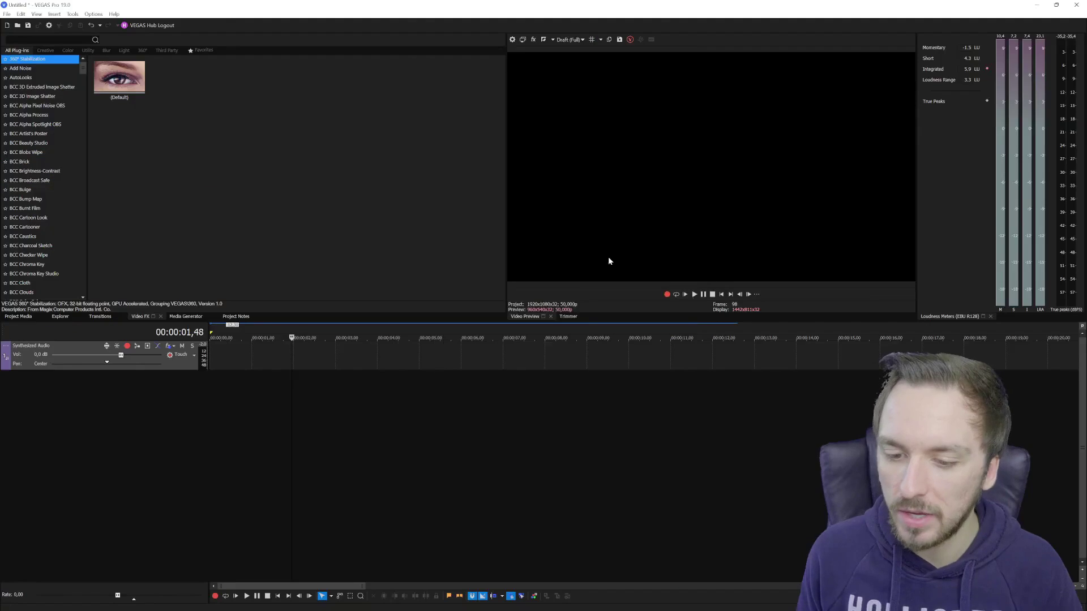